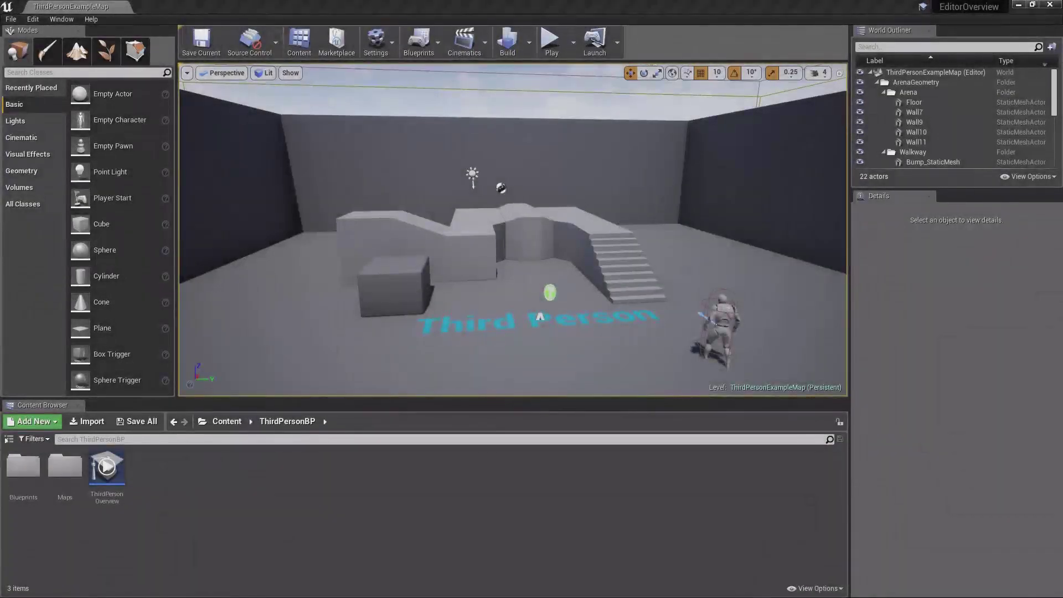
- Select the third-person character, the staircase and finally the cube in the level to inspect each one's details
click(657, 4)
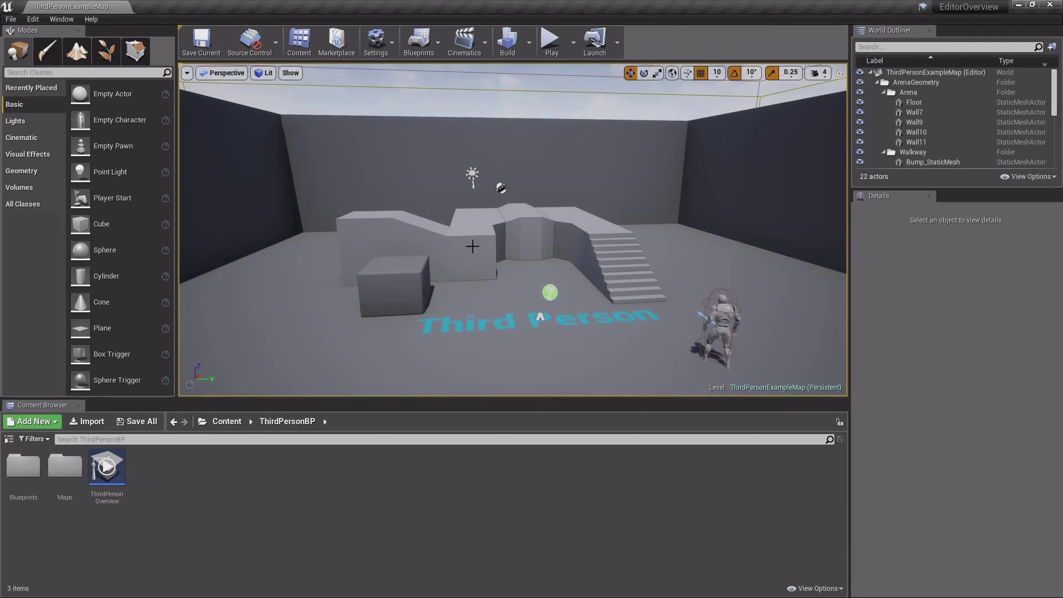
right_drag(474, 240, 629, 217)
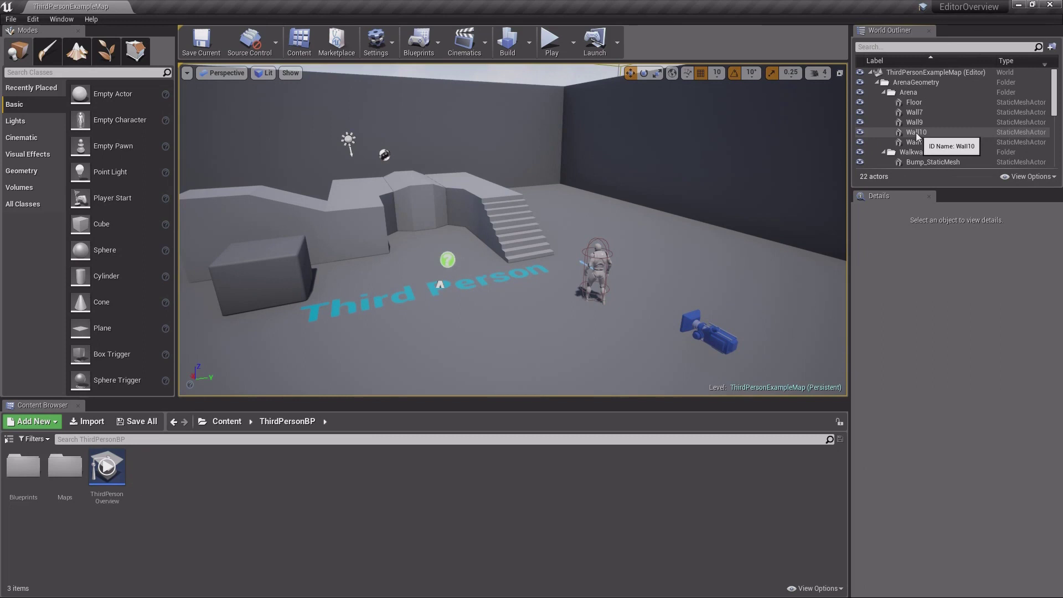
scroll(909, 133, down, 5)
scroll(900, 130, down, 1)
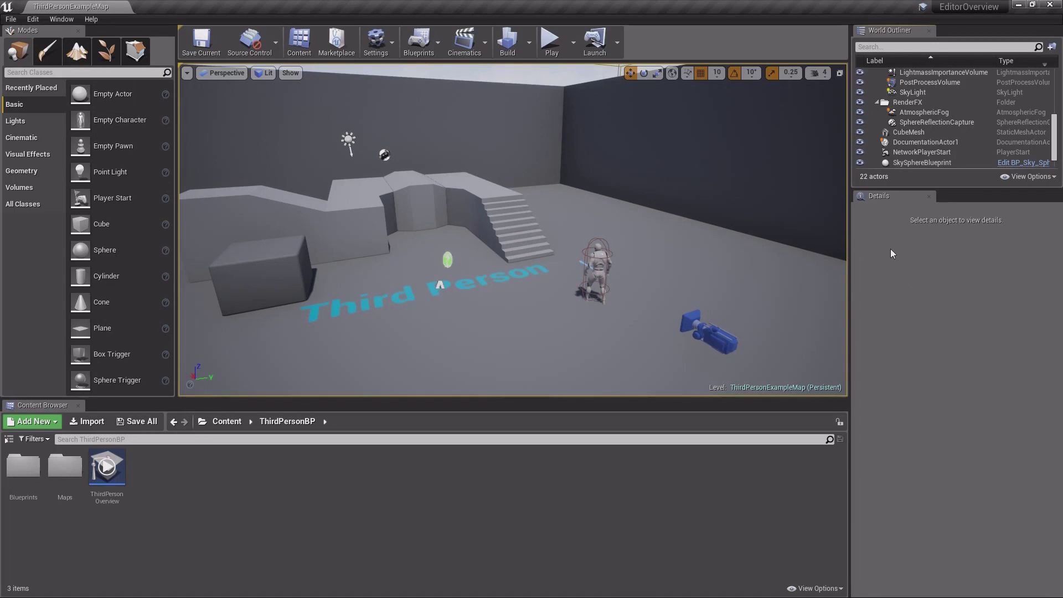
click(587, 272)
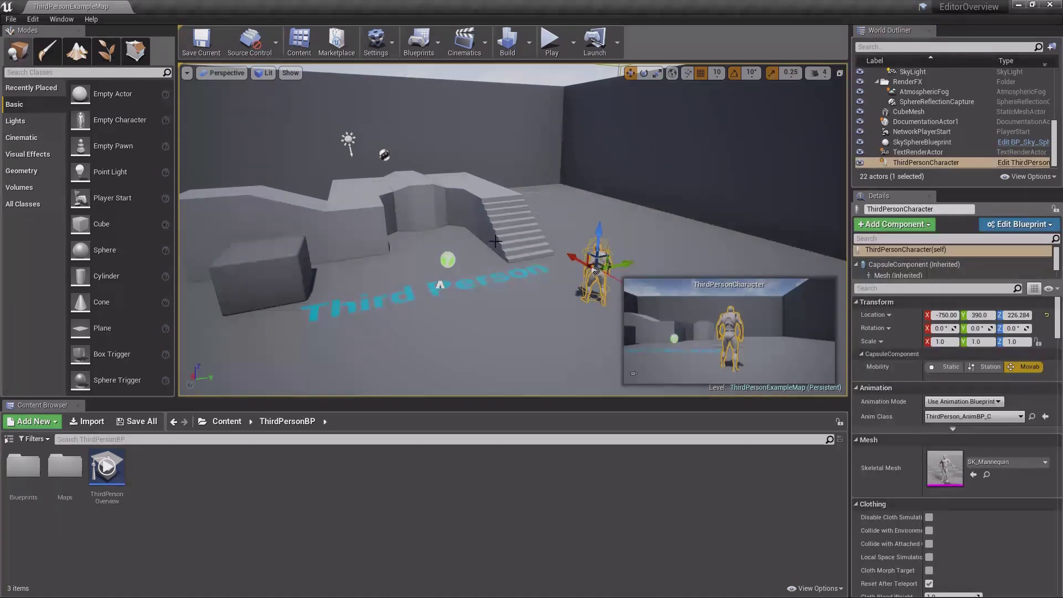
click(515, 235)
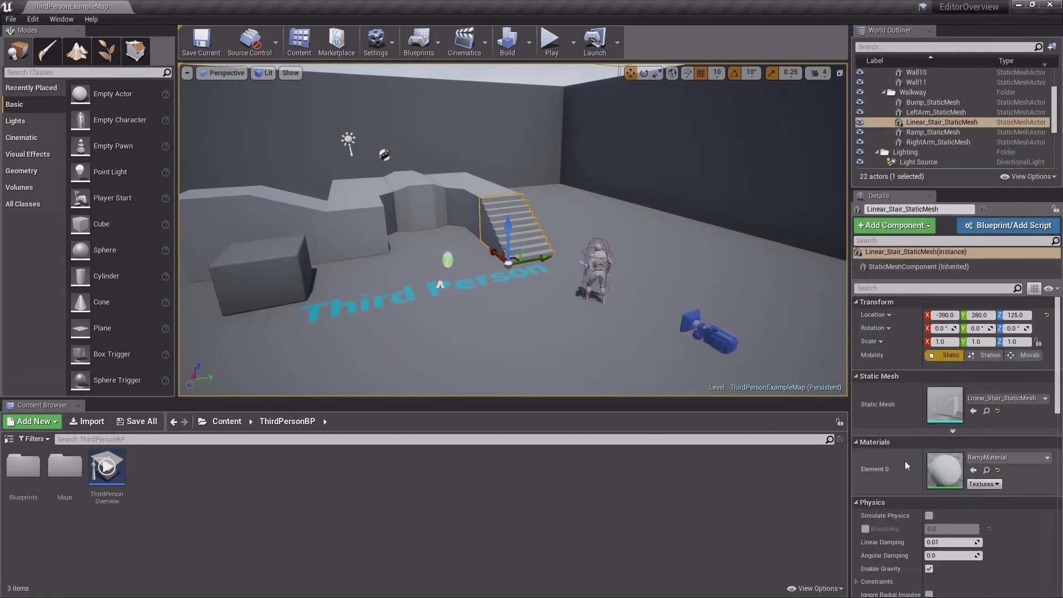
click(257, 277)
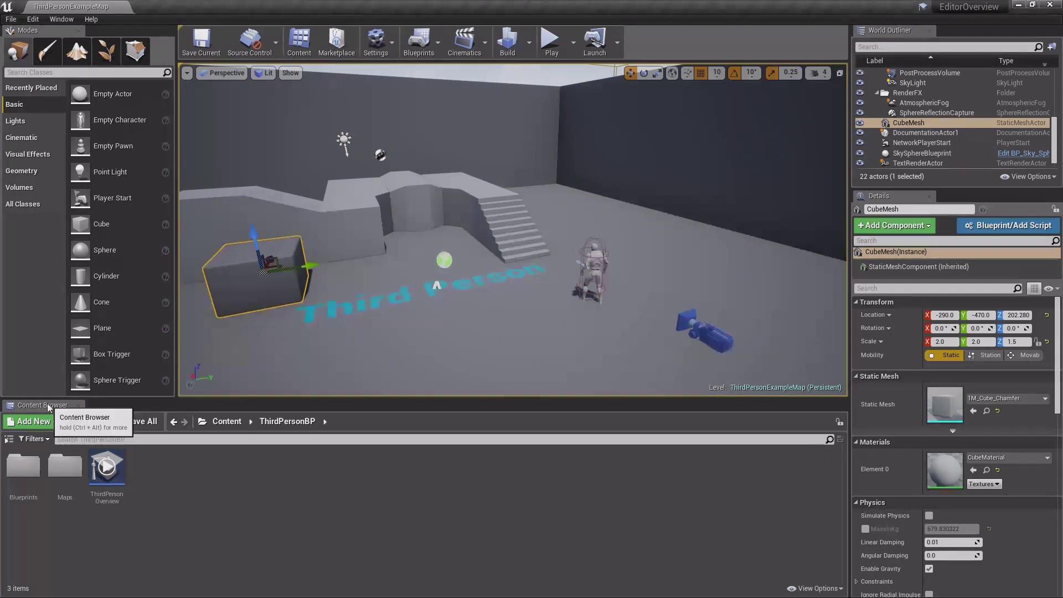
- Dock the Content Browser directly beneath the level viewport at a reduced height and hide its tab
drag(49, 408, 537, 544)
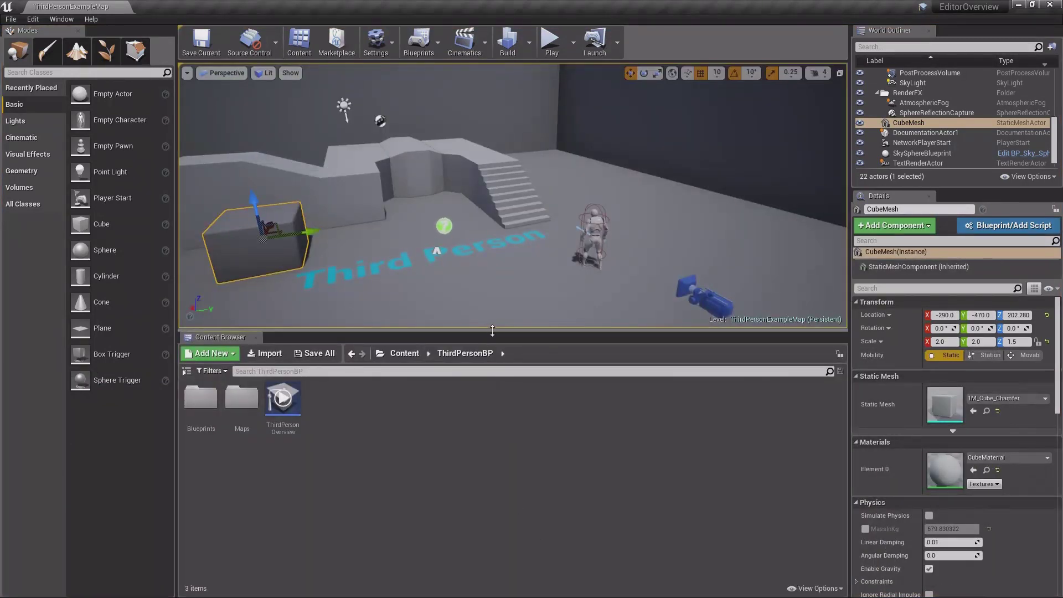
drag(493, 330, 492, 462)
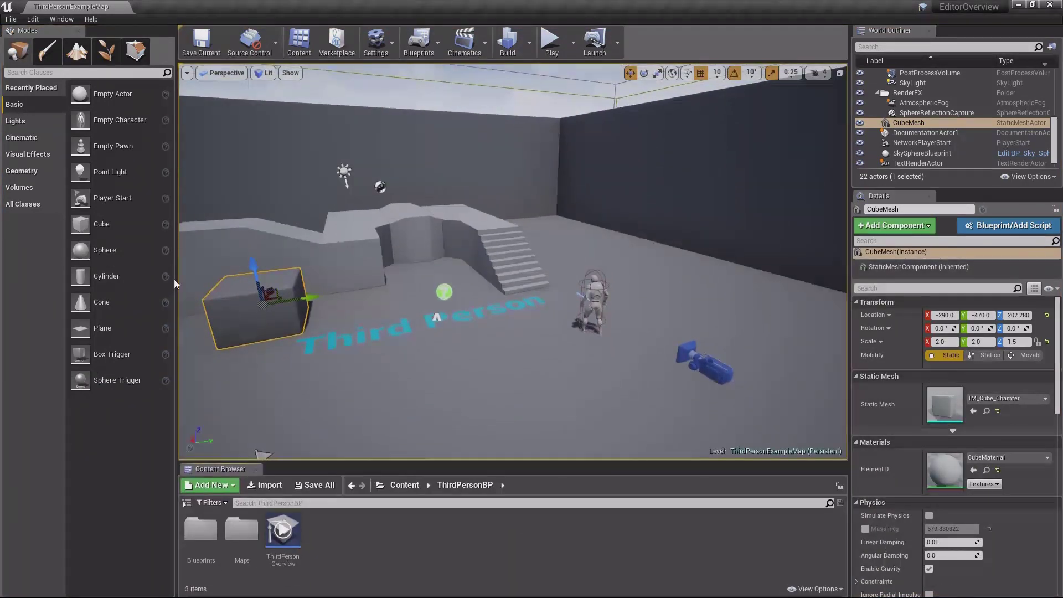
mouse_move(177, 284)
mouse_down()
mouse_move(247, 281)
mouse_move(177, 283)
mouse_up()
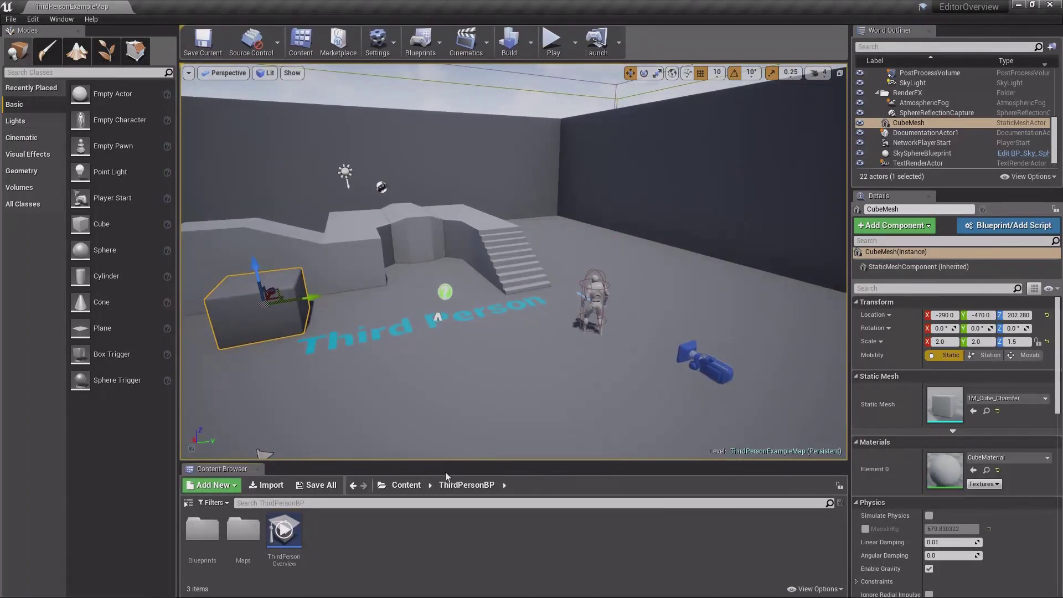
right_click(225, 468)
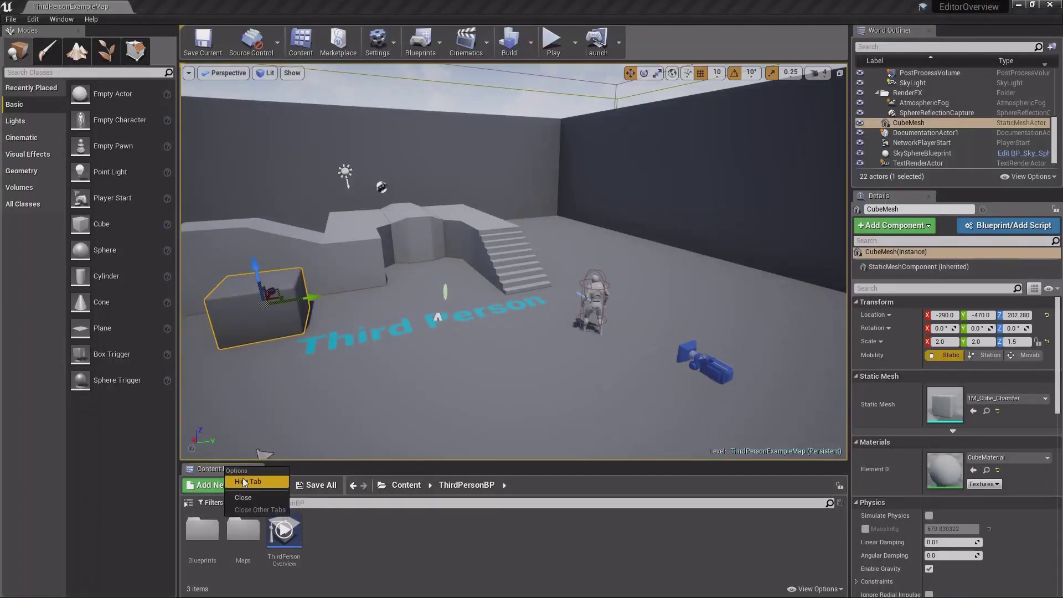
click(243, 482)
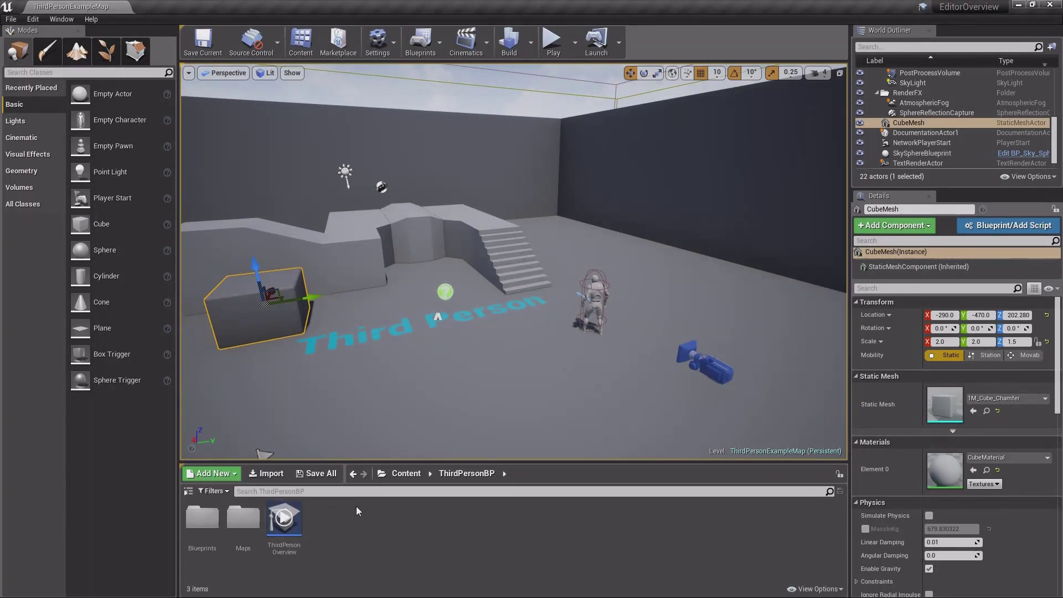
- Reveal the toolbar's hidden tab and hide it again
click(183, 30)
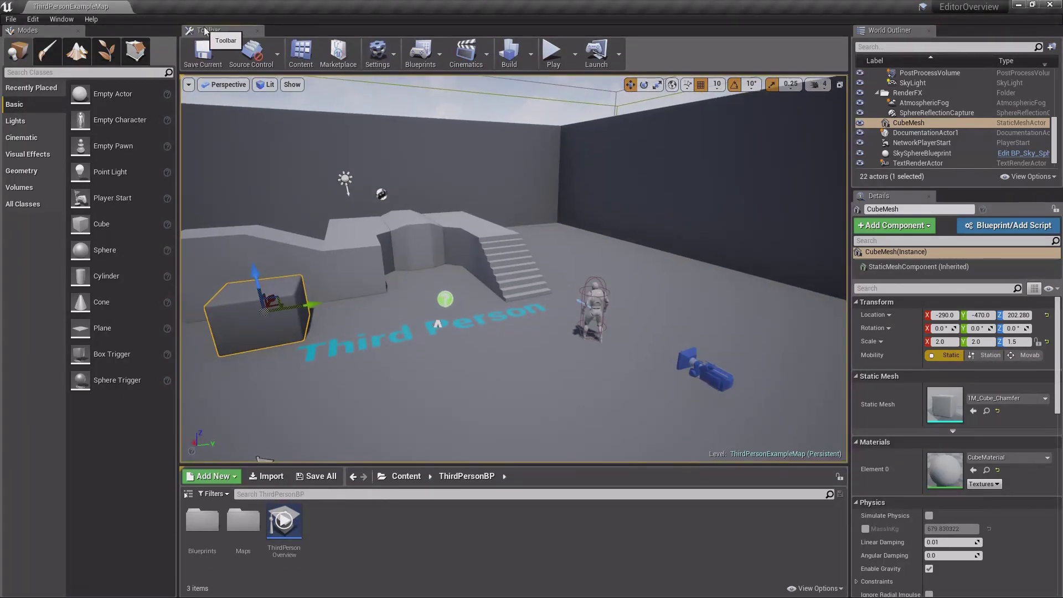
drag(209, 33, 304, 39)
right_click(224, 30)
click(243, 44)
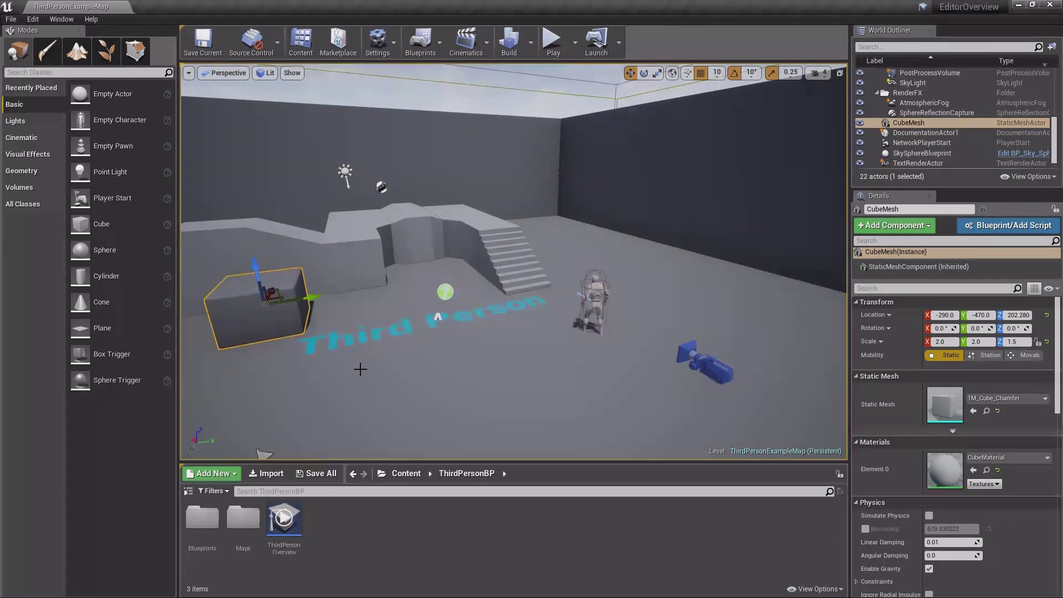
click(61, 19)
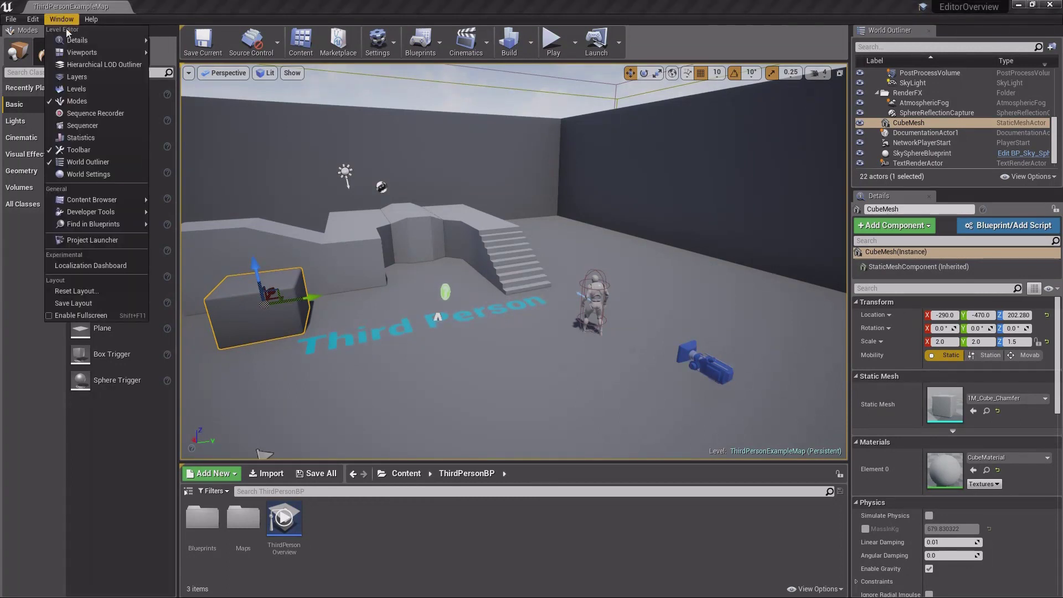
click(92, 291)
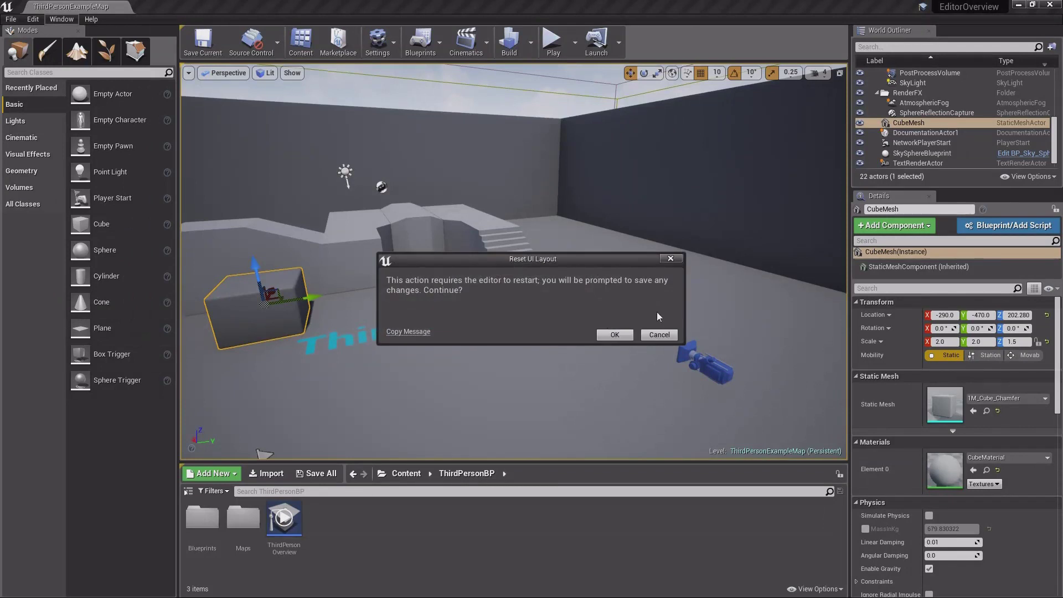
click(667, 333)
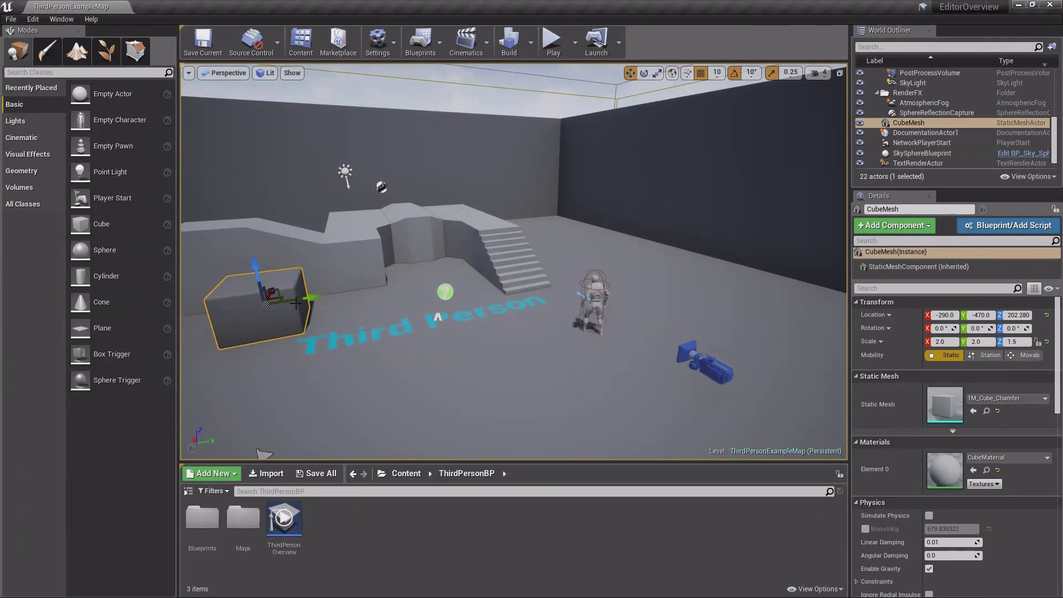
- Widen the Modes panel slightly into the viewport area
drag(177, 317, 185, 321)
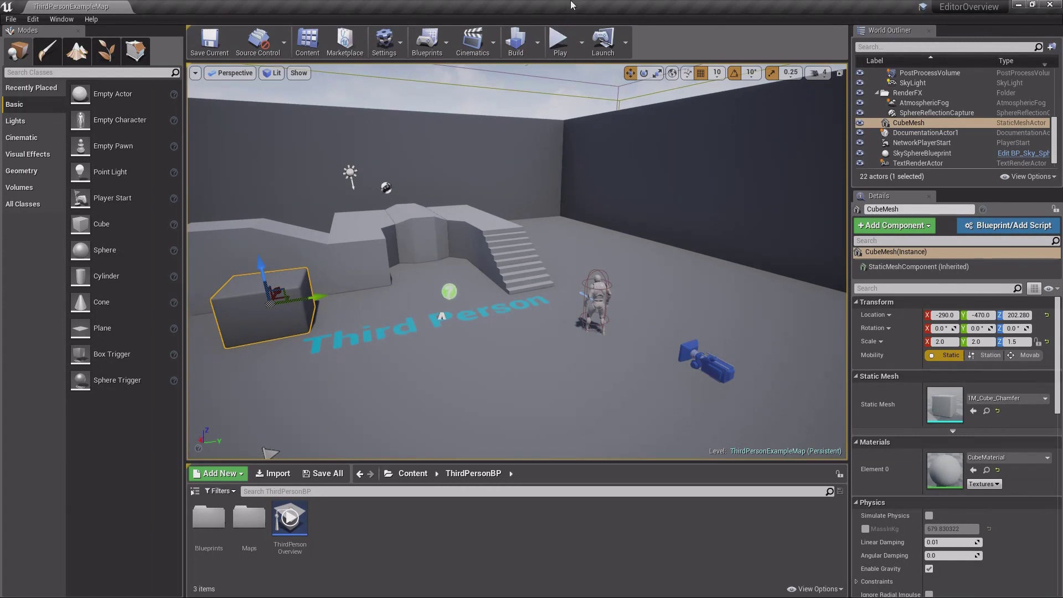
- Start the Welcome to the Unreal Editor tutorial from the available tutorials, advance one page and exit it
mouse_move(978, 7)
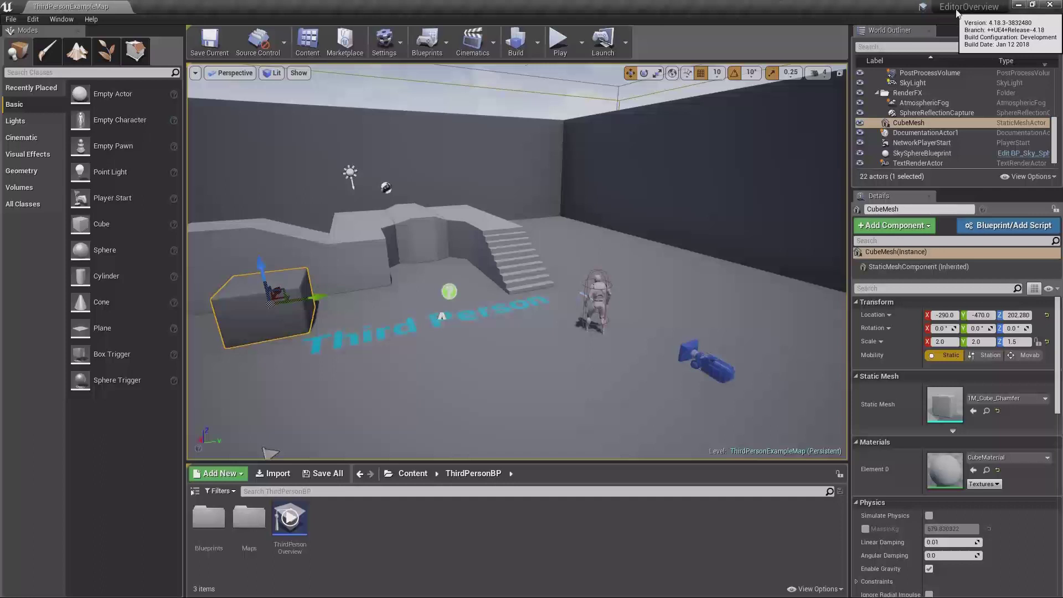
click(923, 8)
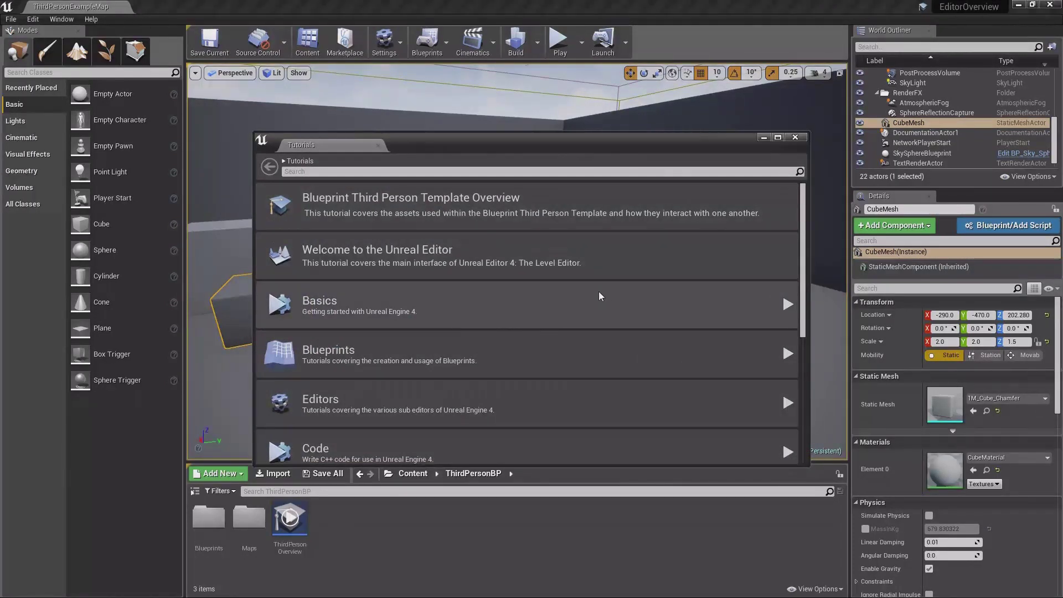
scroll(553, 337, down, 2)
scroll(548, 336, up, 2)
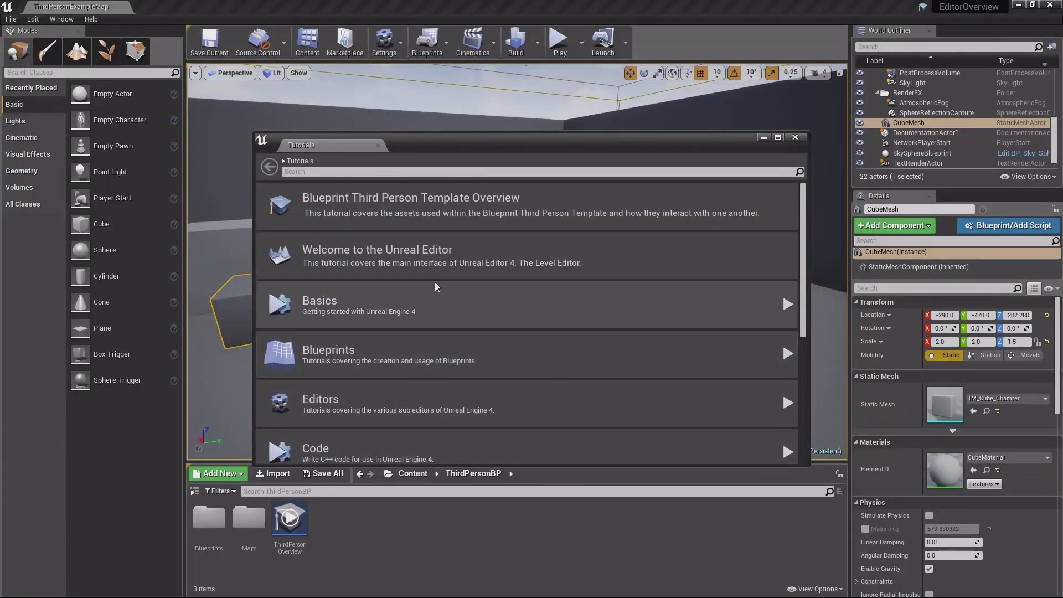
click(420, 251)
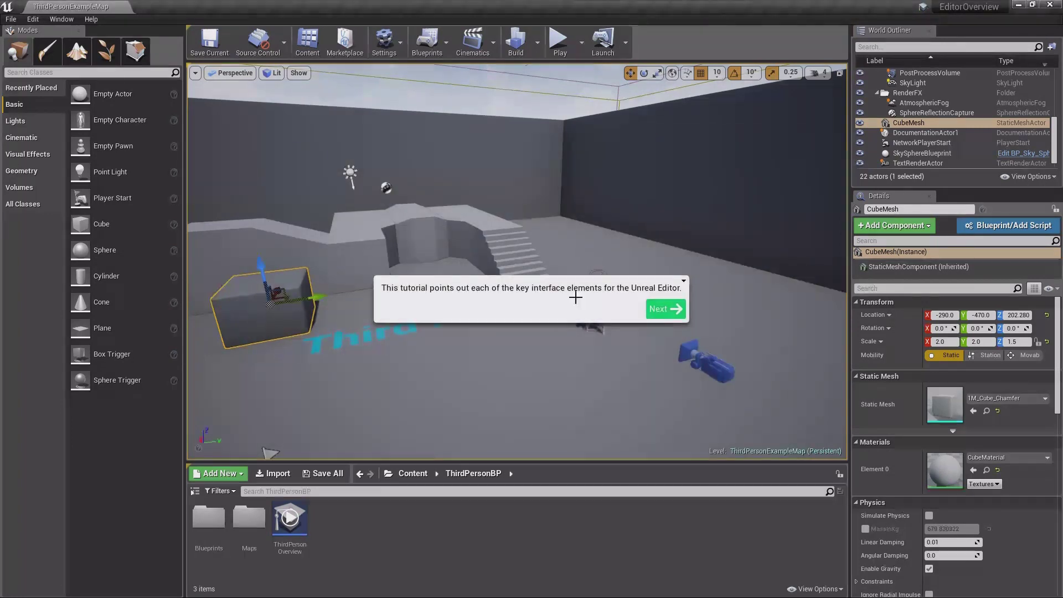
click(668, 311)
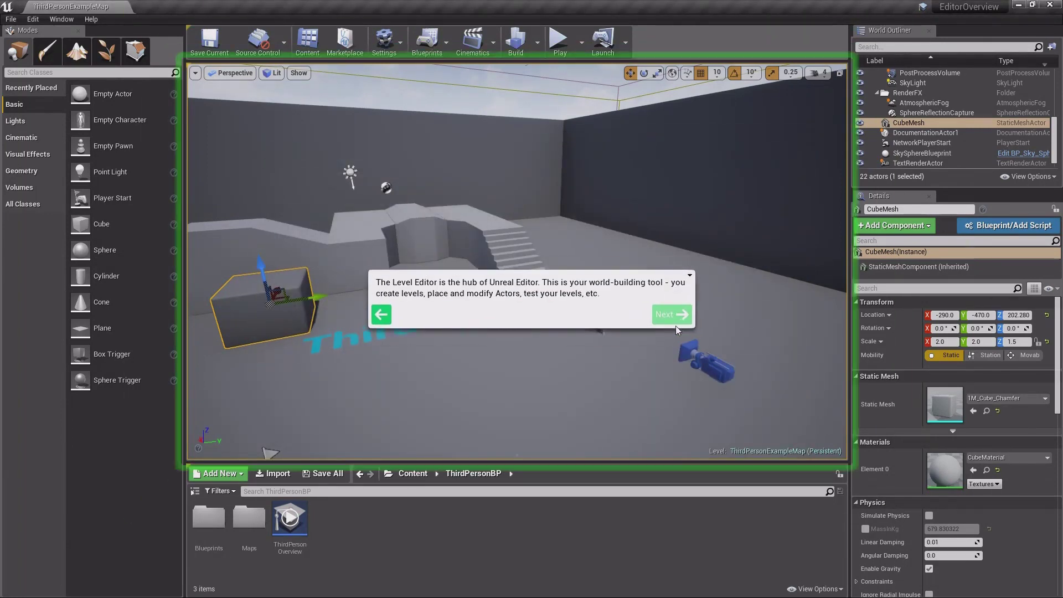
click(686, 276)
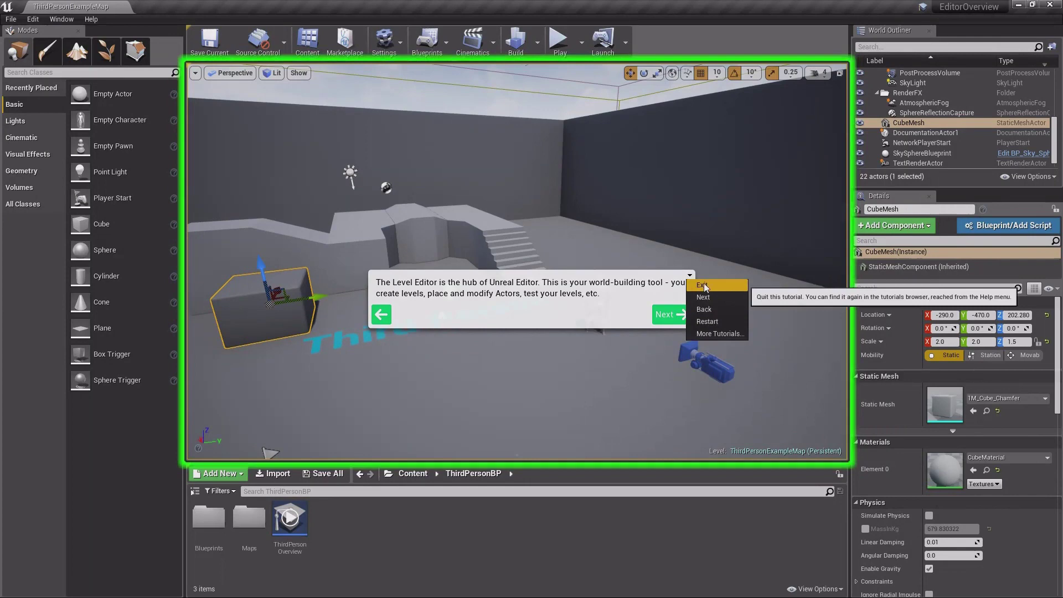
click(702, 285)
- Reopen the list of available tutorials, look through its remaining categories and close it
click(924, 7)
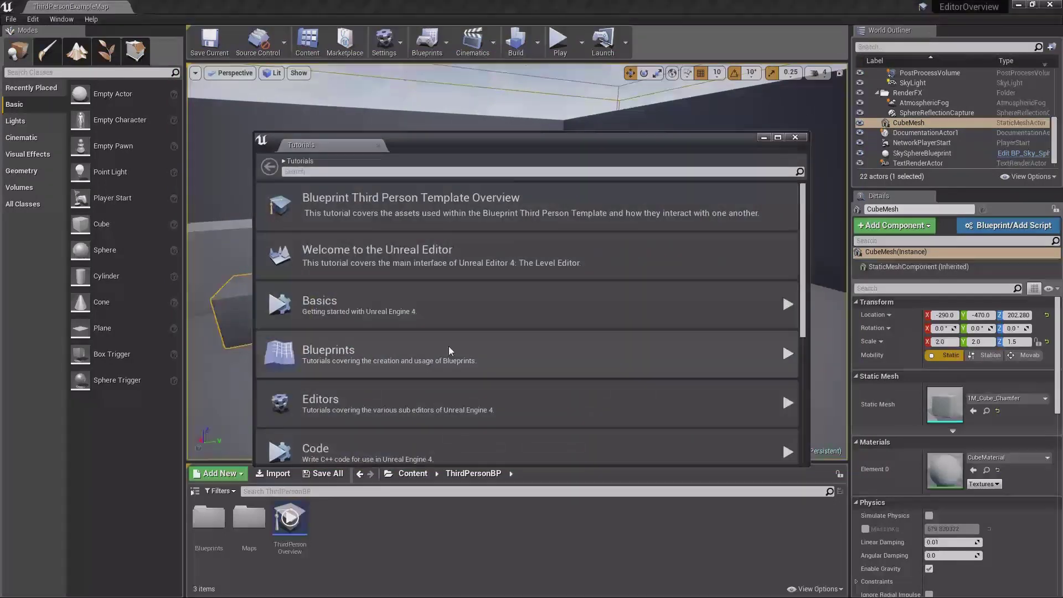
scroll(467, 368, down, 5)
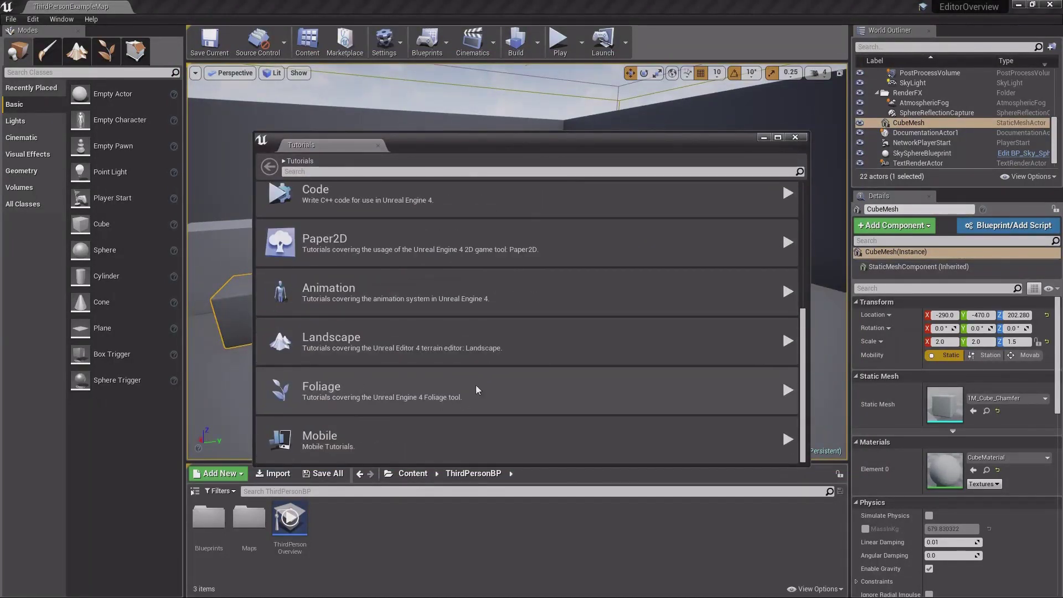
click(795, 137)
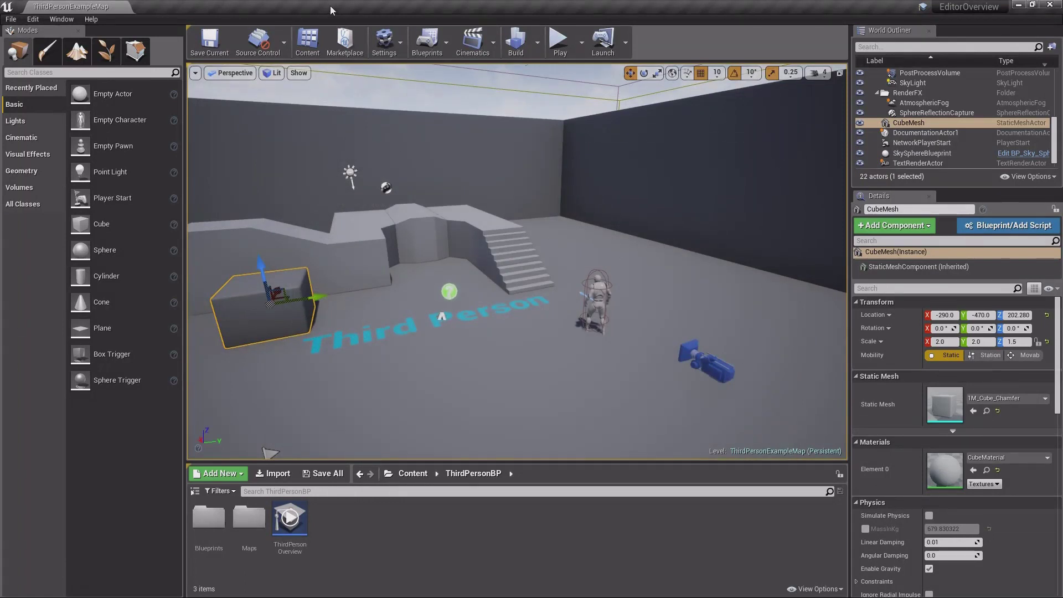
click(10, 19)
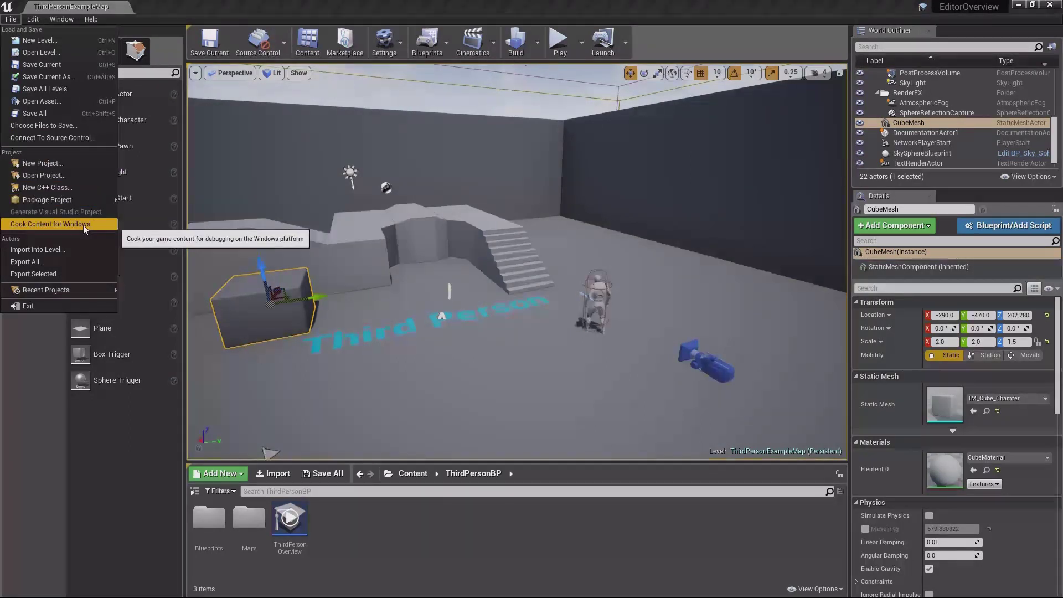
mouse_move(75, 201)
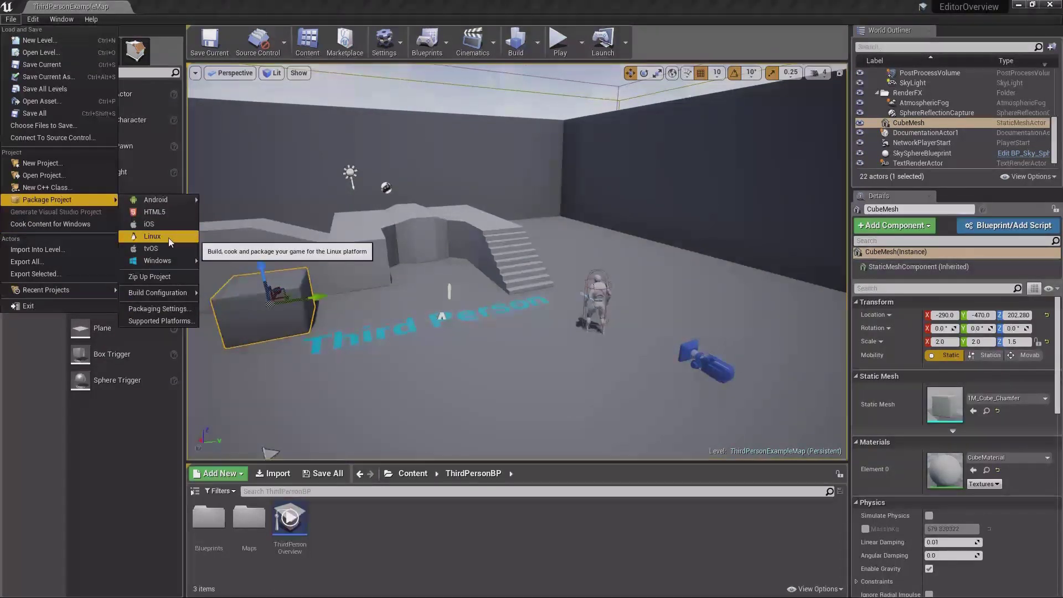
click(11, 18)
- Open the Plugins window to view the installed plugins and built-in categories, and close it
click(33, 19)
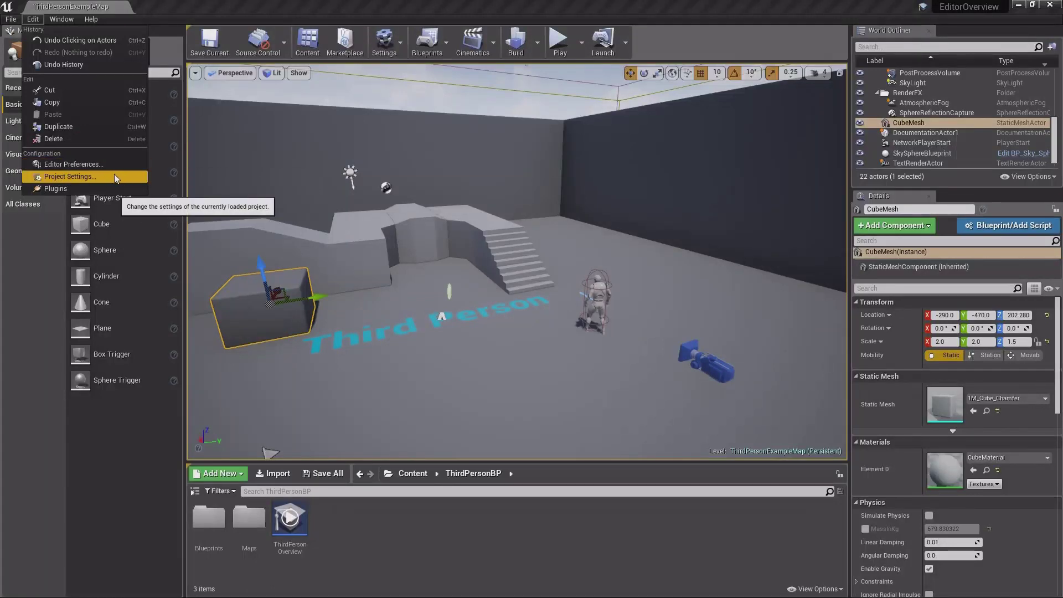
click(111, 188)
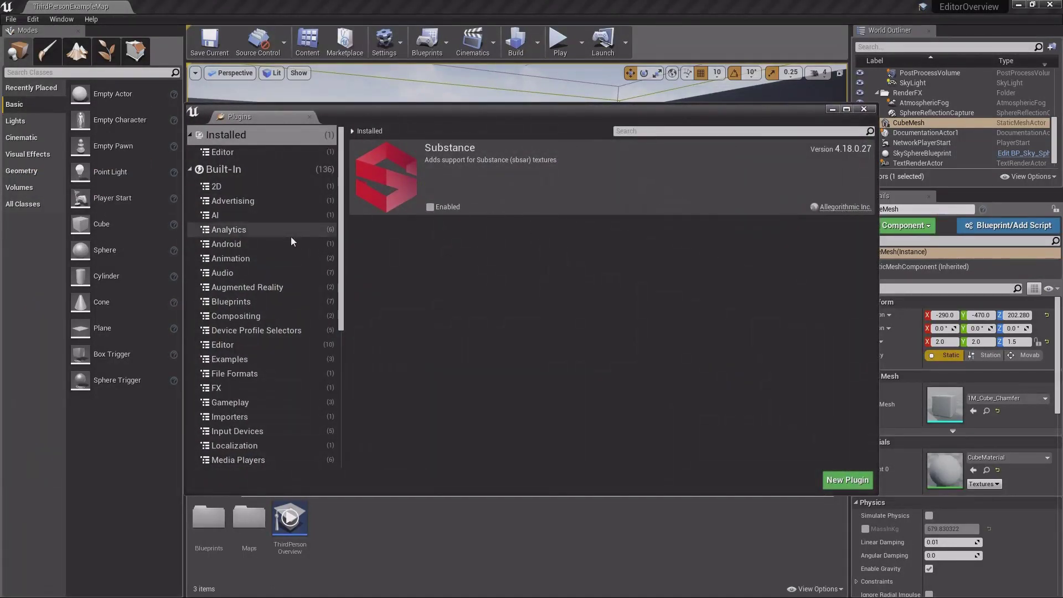
click(865, 110)
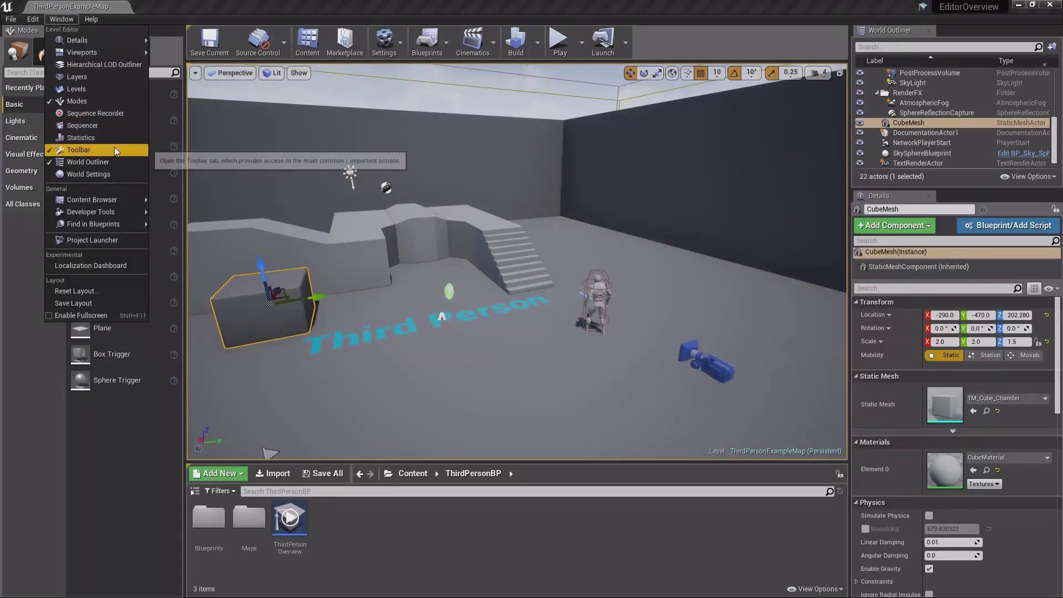
- Open the additional Details 3 panel and dock it as a tab beside Modes
mouse_move(120, 39)
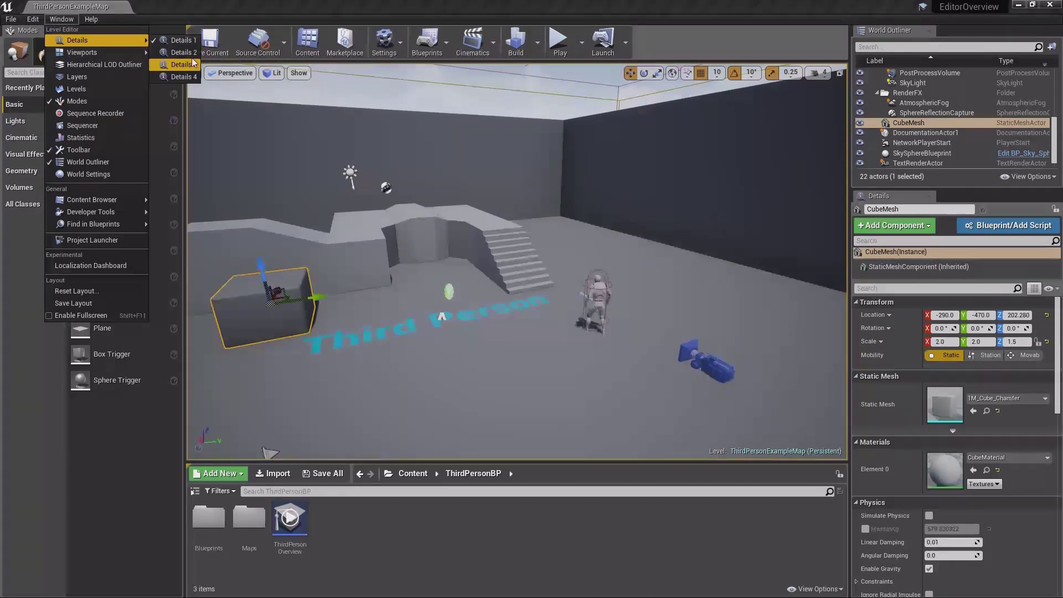
click(194, 63)
drag(283, 145, 101, 35)
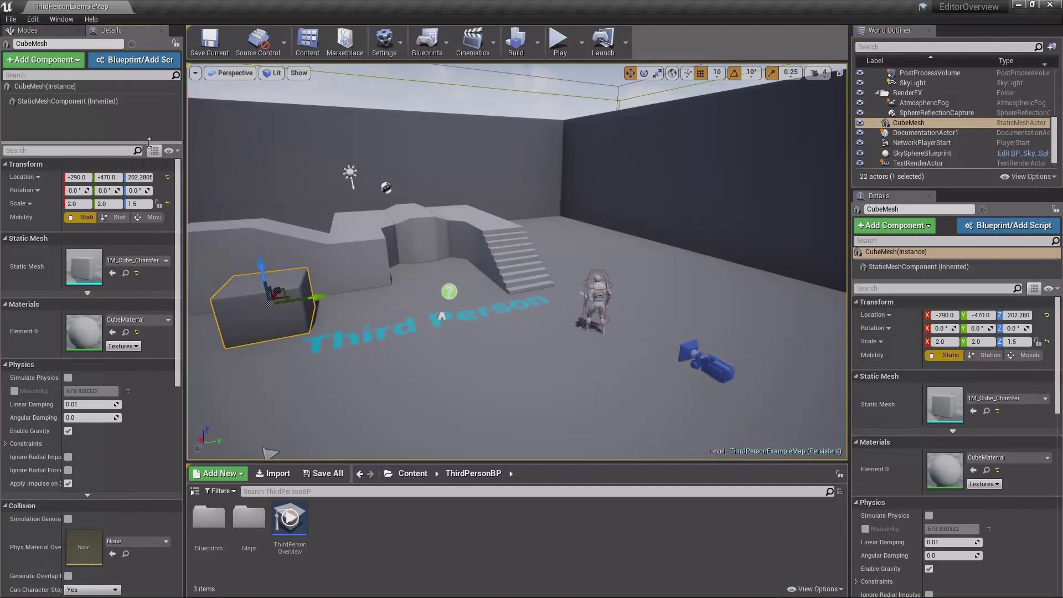
click(61, 19)
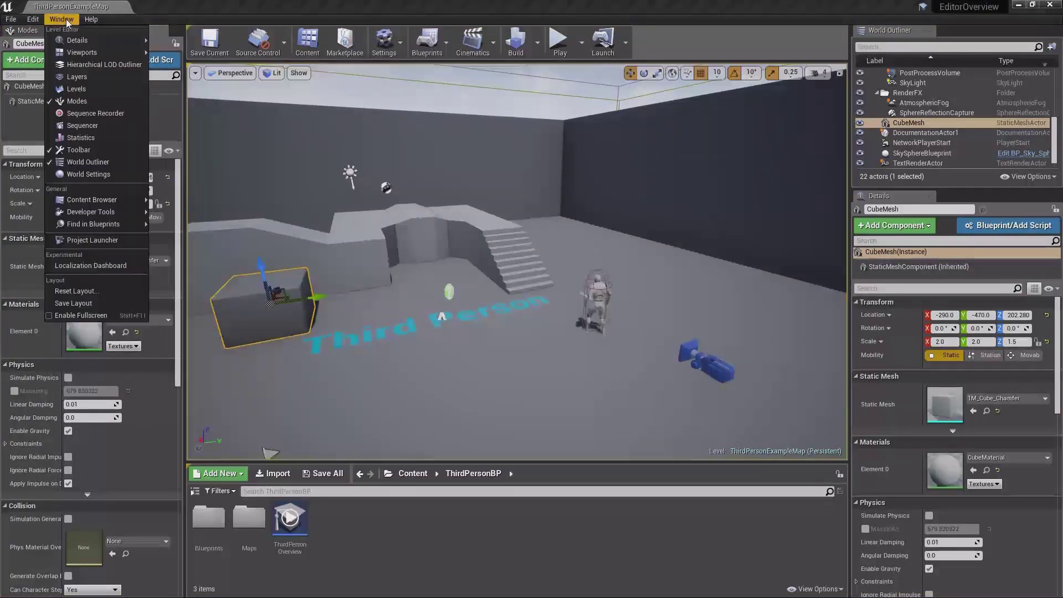
mouse_move(117, 223)
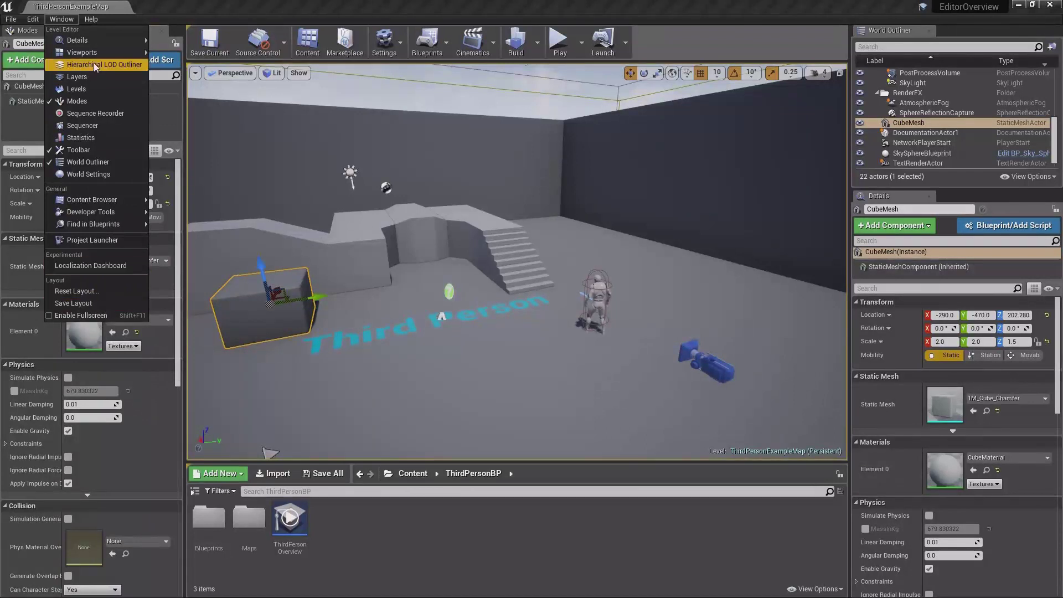
- Look through the documentation, tutorial and online support entries in the Help options and close them
click(91, 20)
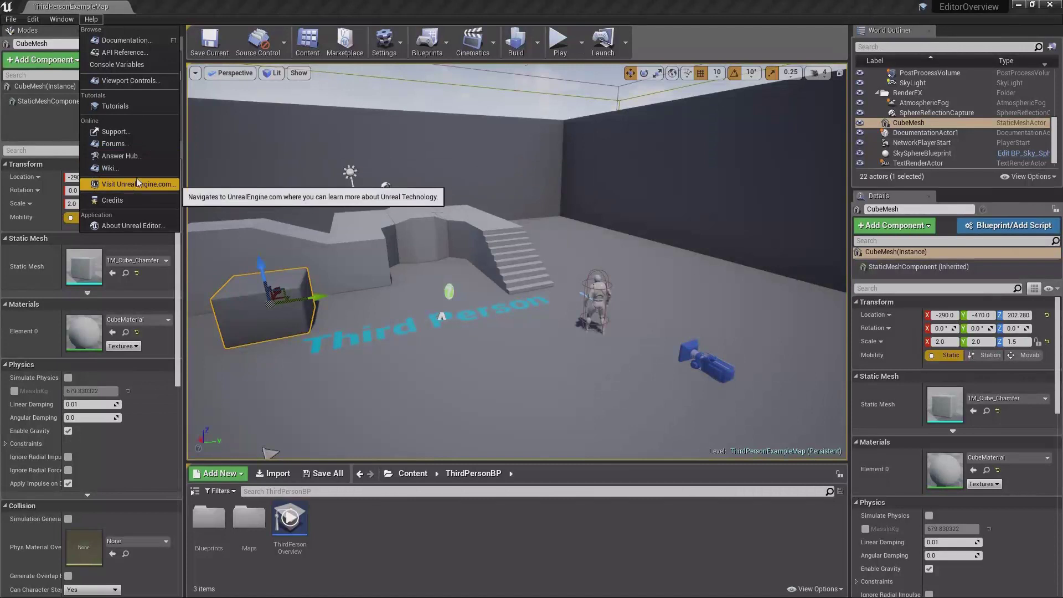
click(194, 7)
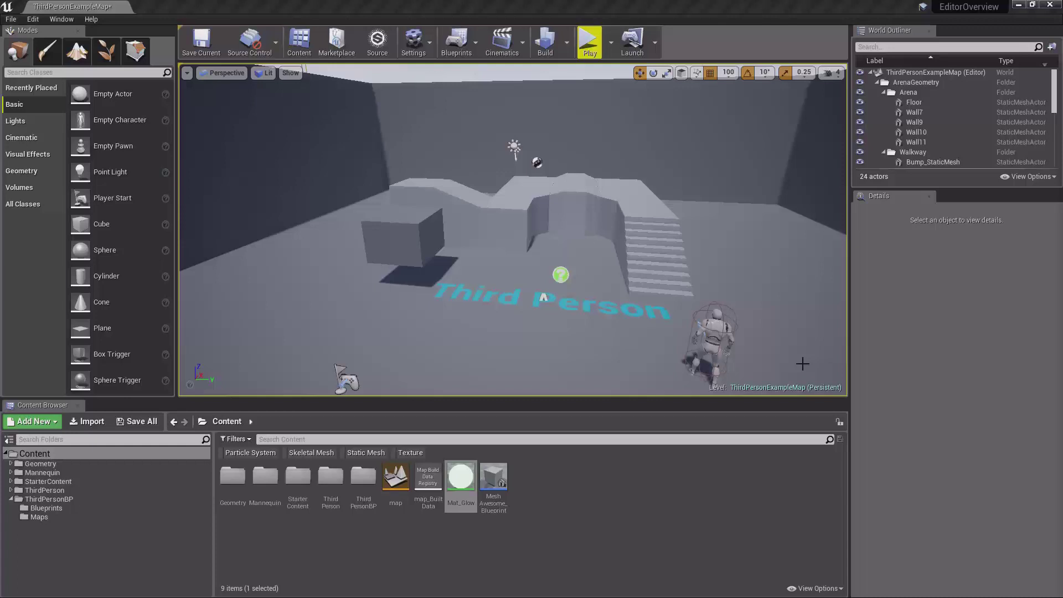
- Switch the viewport to Immersive Mode and return it to regular mode
mouse_move(690, 286)
right_down()
mouse_move(683, 274)
mouse_move(690, 286)
right_up()
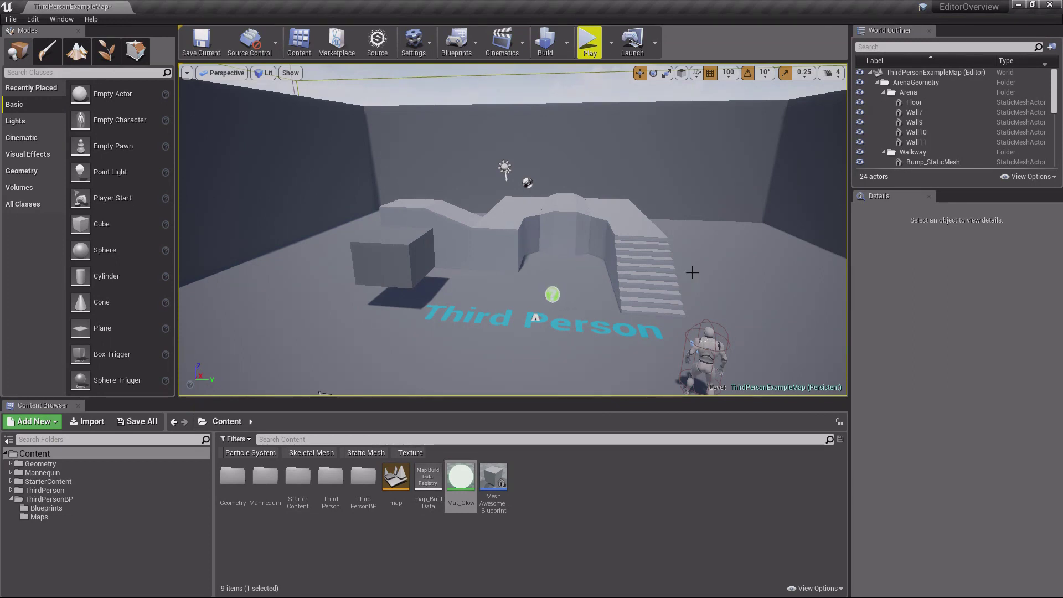
mouse_move(697, 251)
right_down()
mouse_move(714, 257)
mouse_move(697, 252)
right_up()
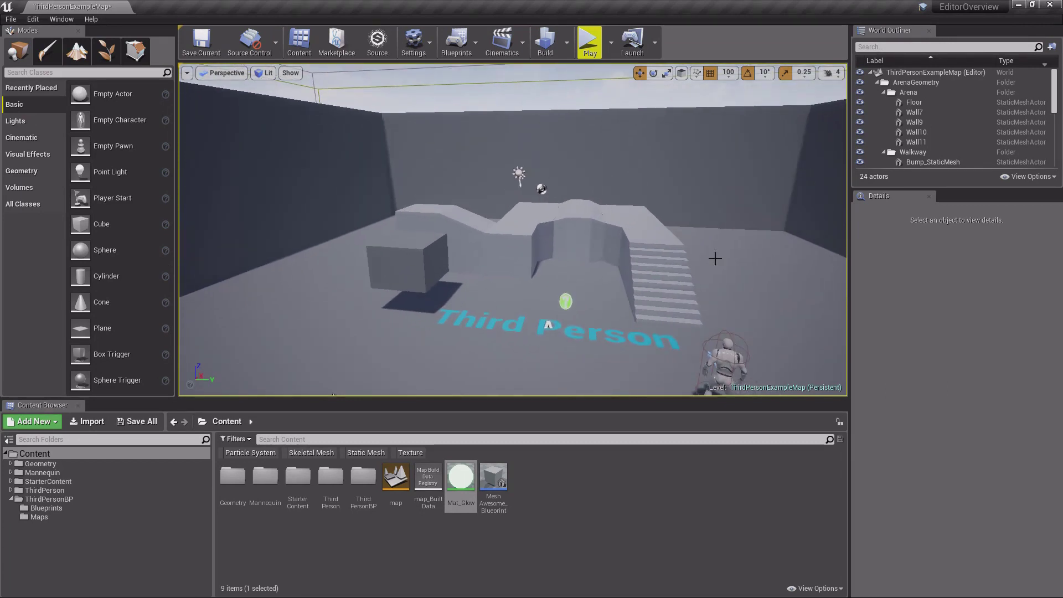
mouse_move(688, 223)
right_down()
mouse_move(714, 228)
mouse_move(700, 221)
right_up()
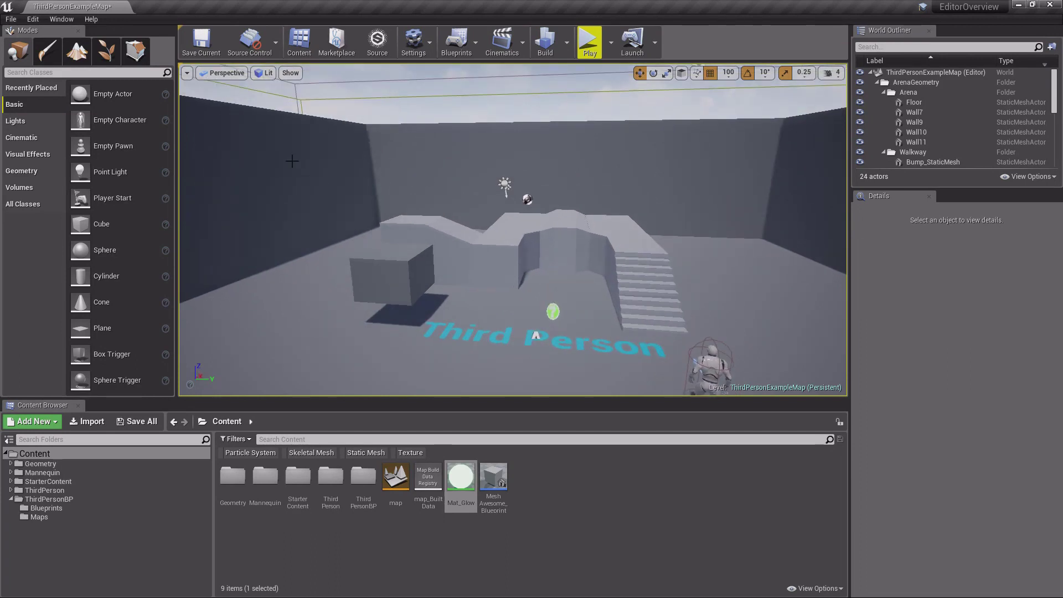
click(187, 73)
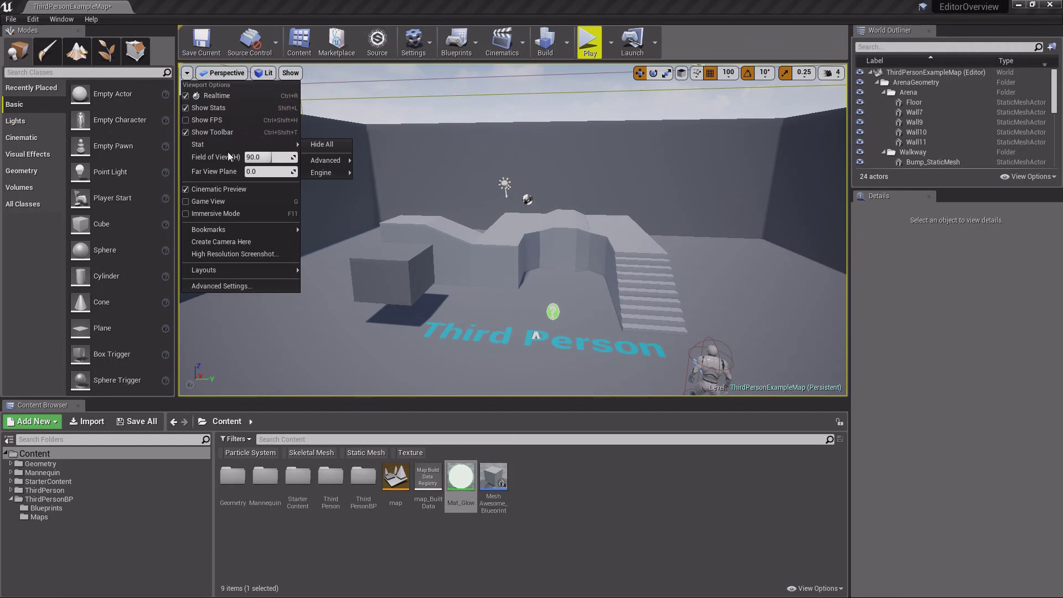
click(233, 214)
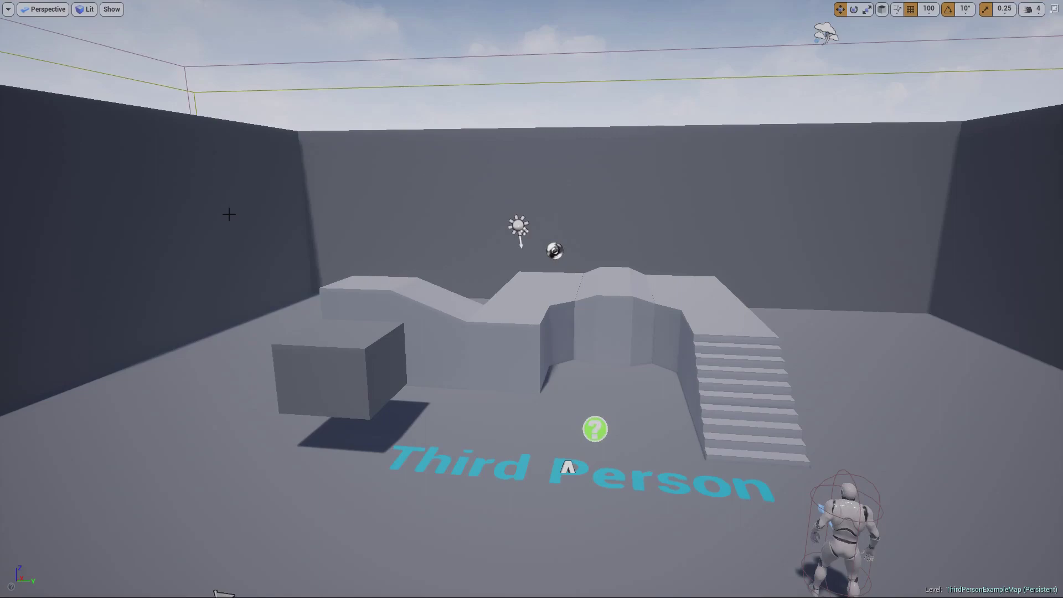
key(F11)
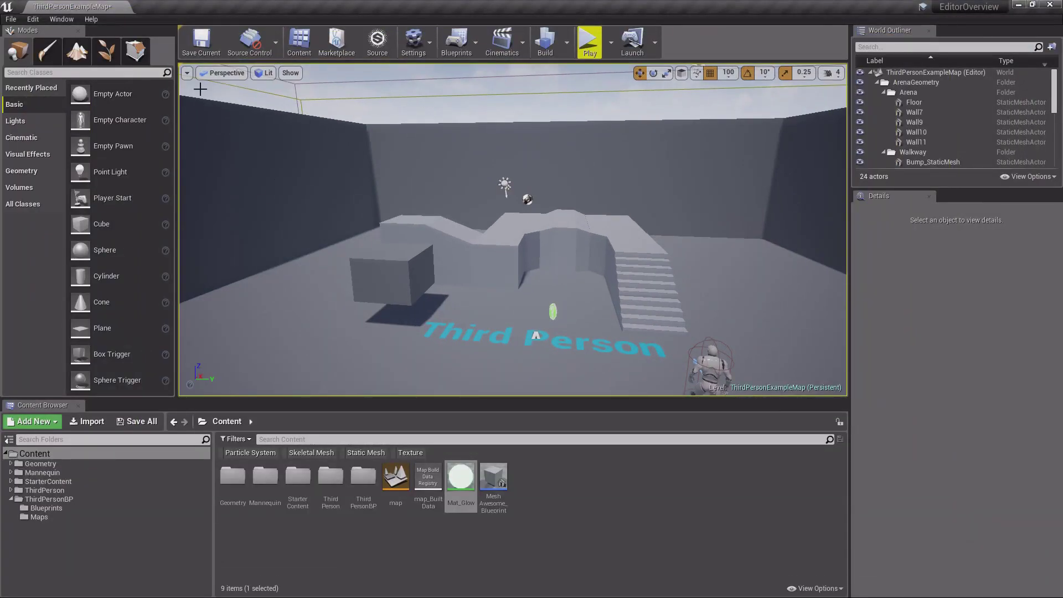
- Jump between the saved camera bookmarks 1, 2 and 3 in the viewport, finishing on bookmark 1
click(187, 72)
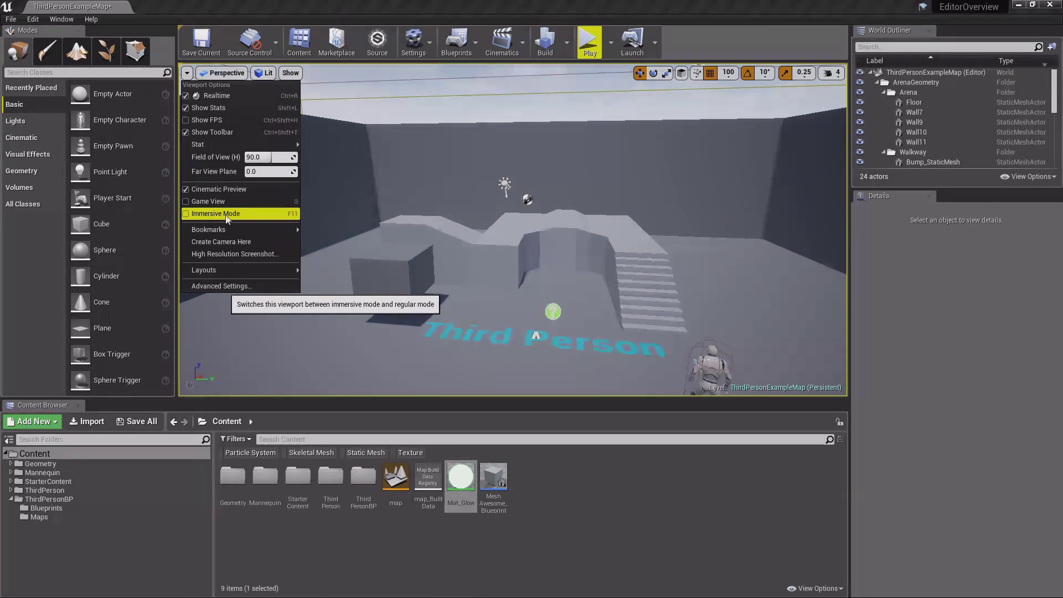
mouse_move(242, 229)
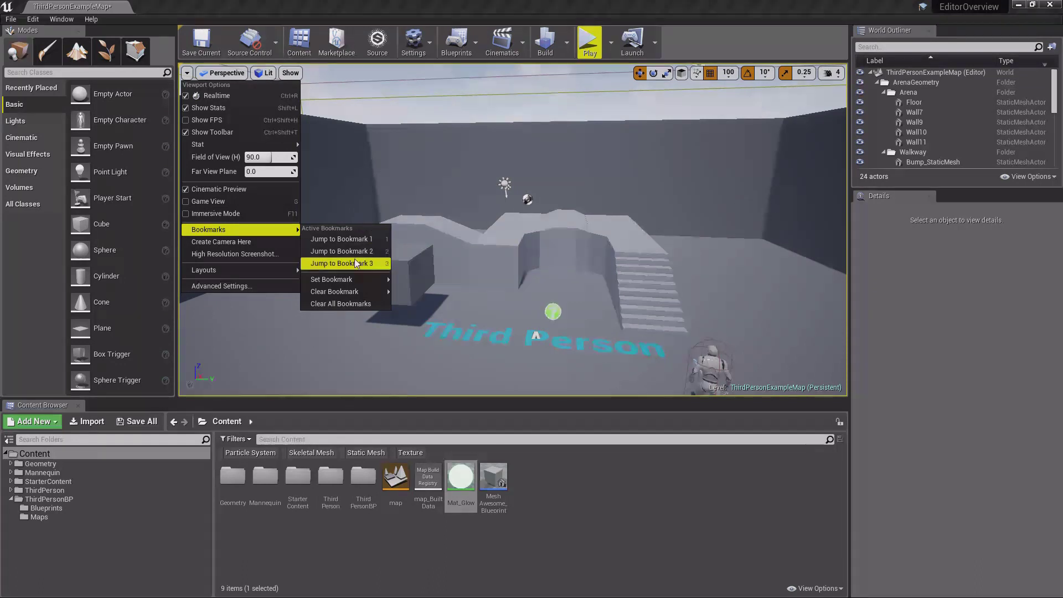
click(327, 239)
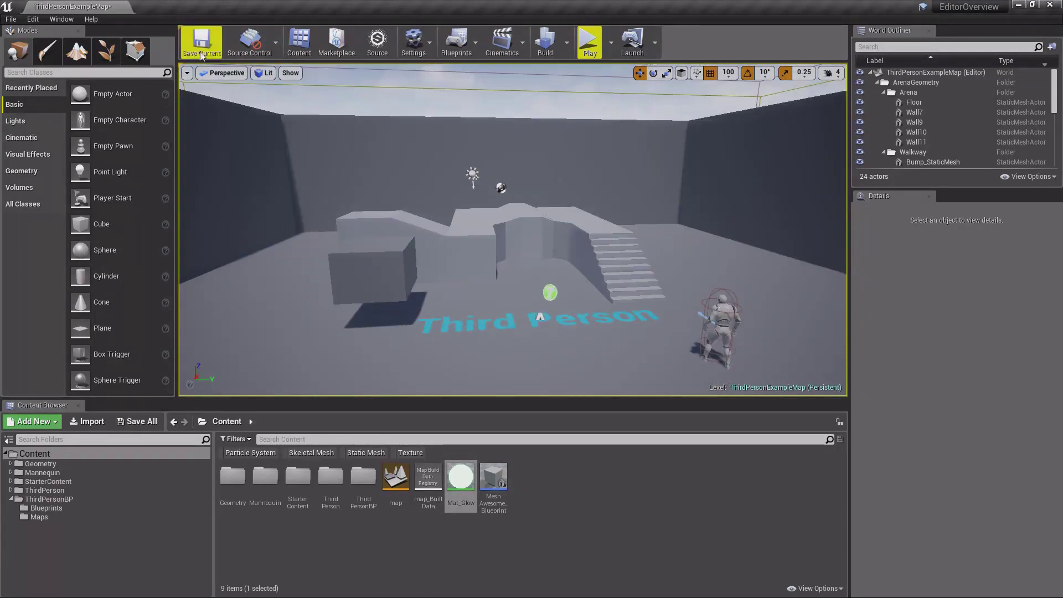
click(187, 73)
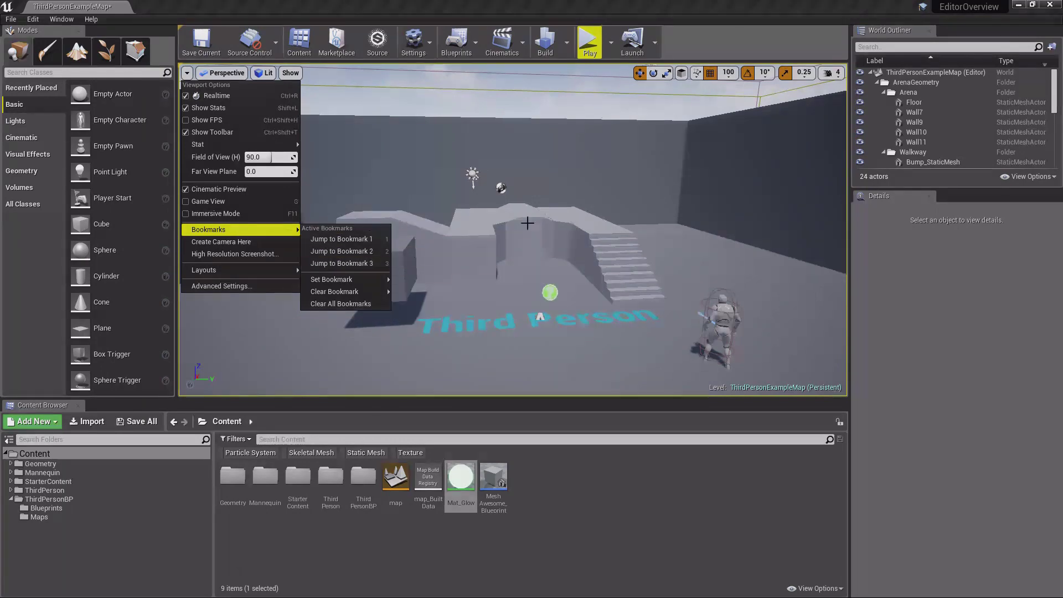
click(388, 252)
key(3)
key(2)
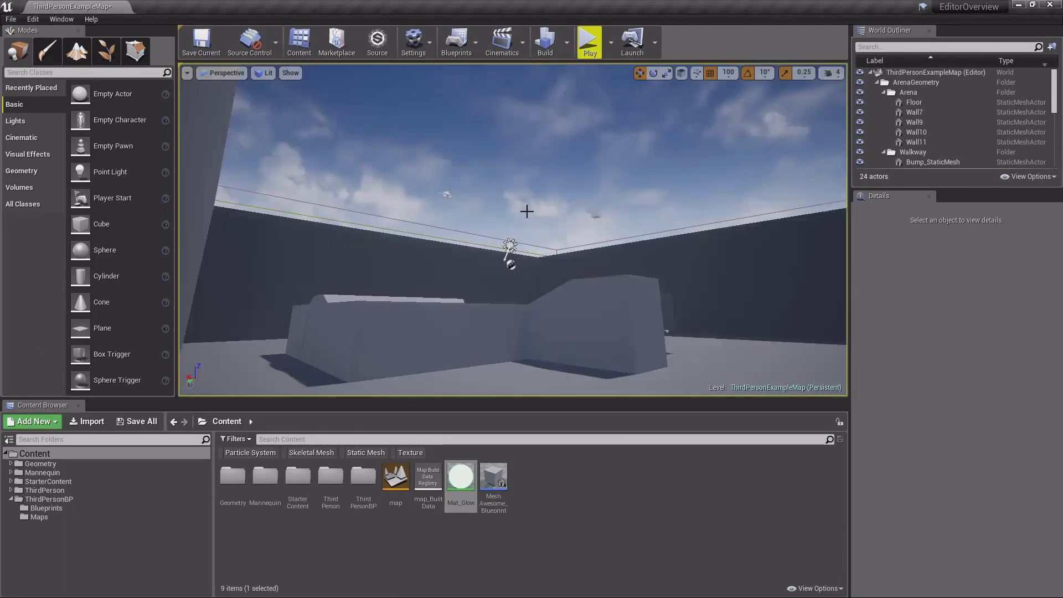
key(1)
- Save an elevated view over the whole arena as bookmark 4, return to it from another view, and check the bookmark options
key(w)
right_drag(589, 227, 520, 241)
key(d)
key(s)
key(d)
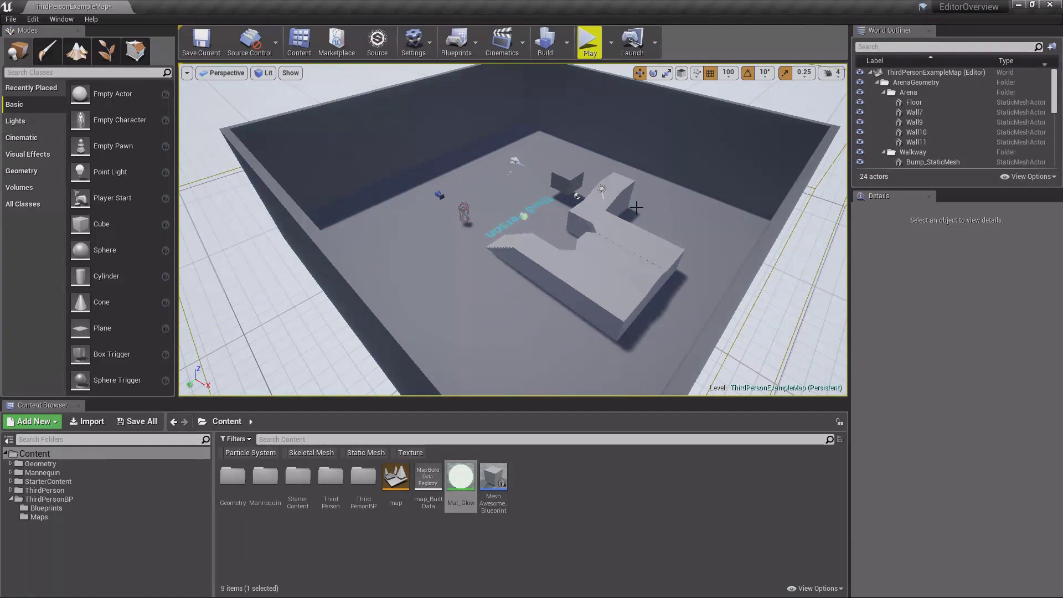
key(w)
right_drag(637, 208, 609, 171)
key(3)
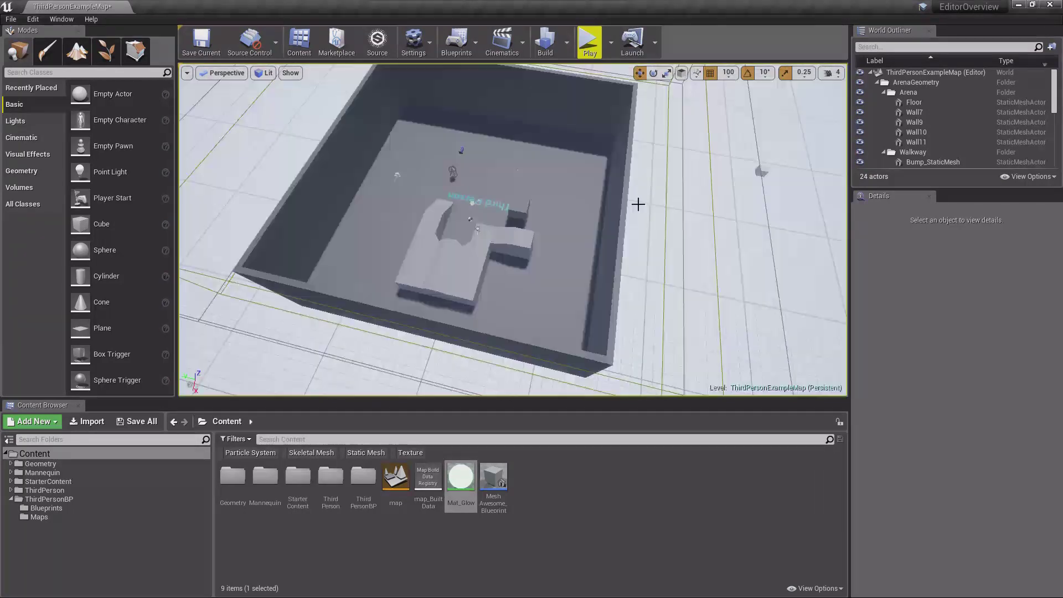
key(2)
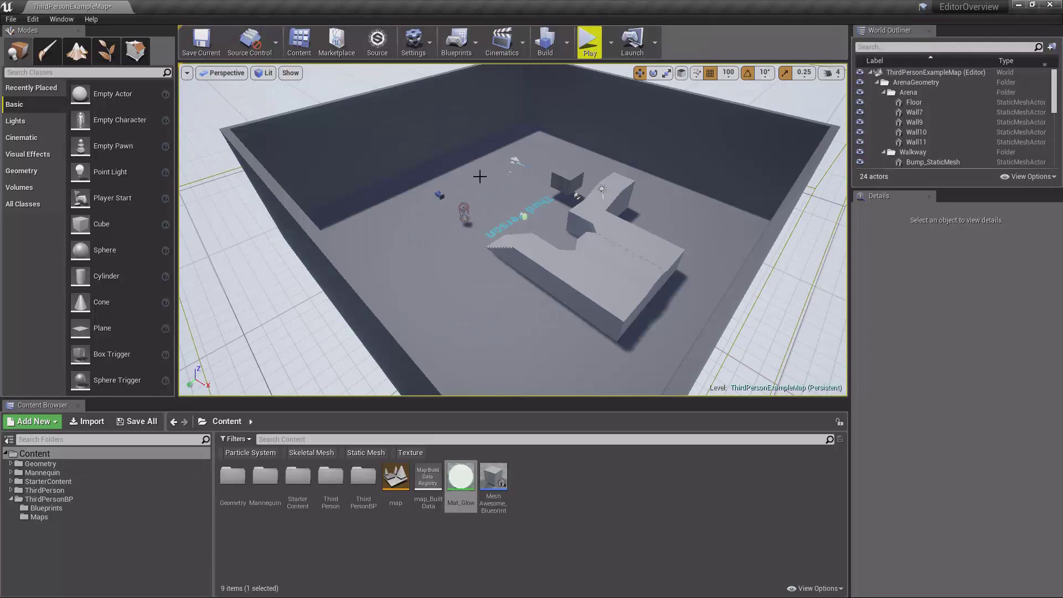
click(187, 72)
mouse_move(235, 232)
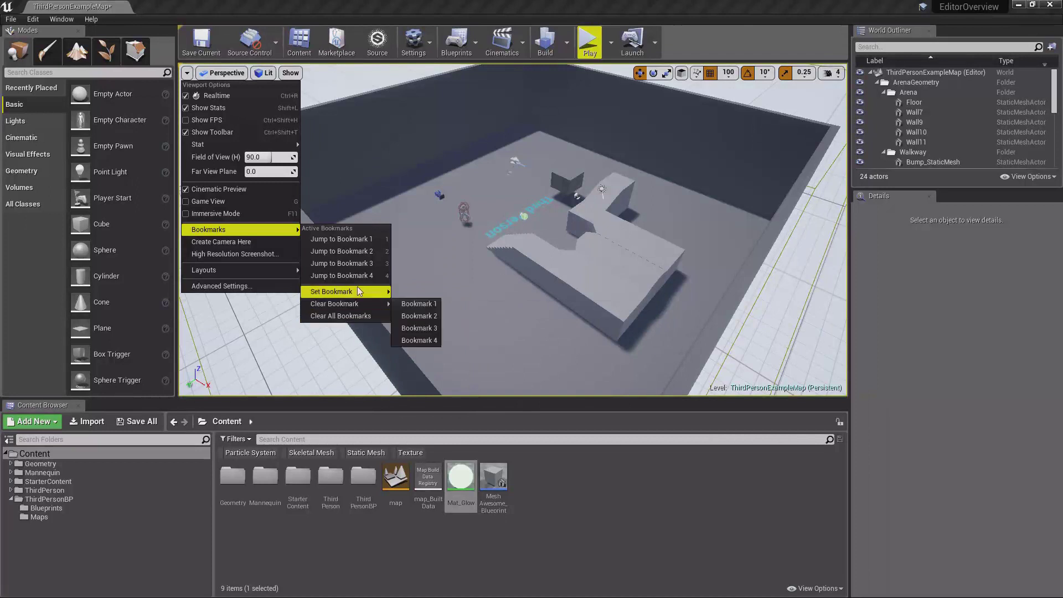
- Change the viewport layout to three panes, with one on the left and two on the right
mouse_move(254, 273)
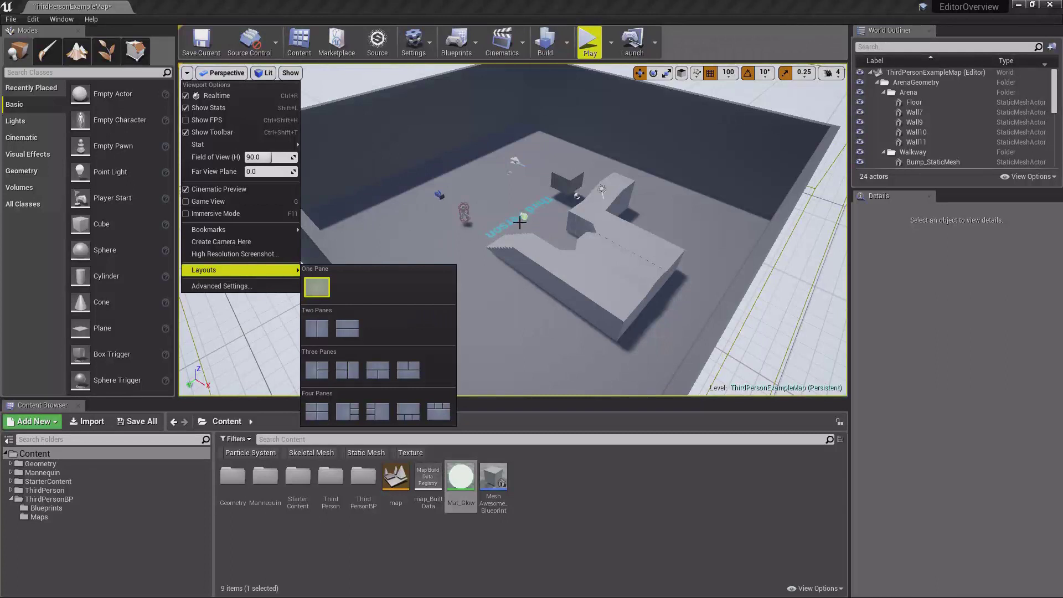
right_drag(521, 230, 534, 216)
click(188, 73)
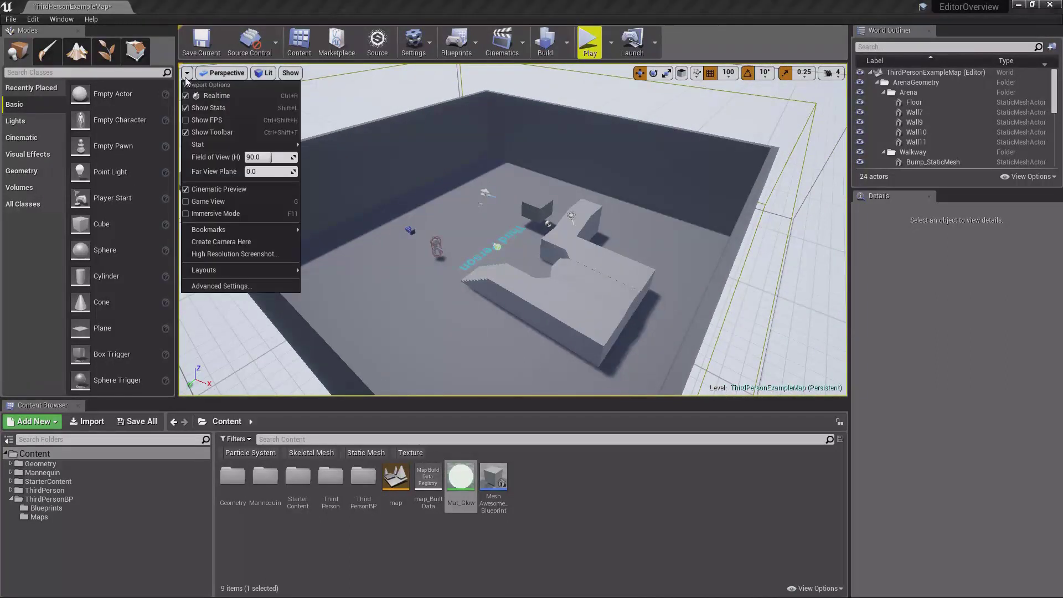
mouse_move(243, 273)
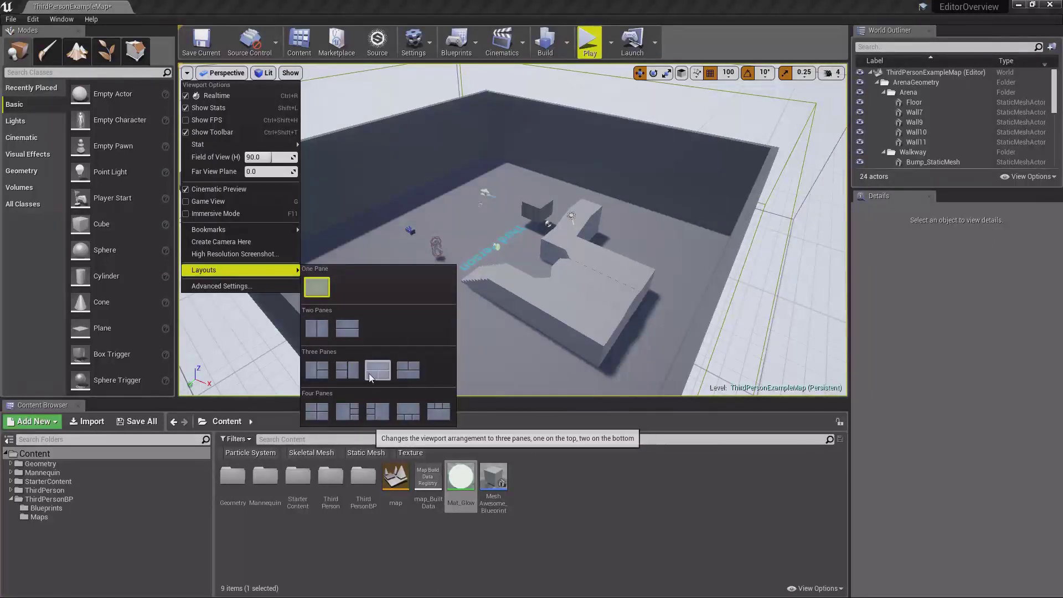
click(321, 374)
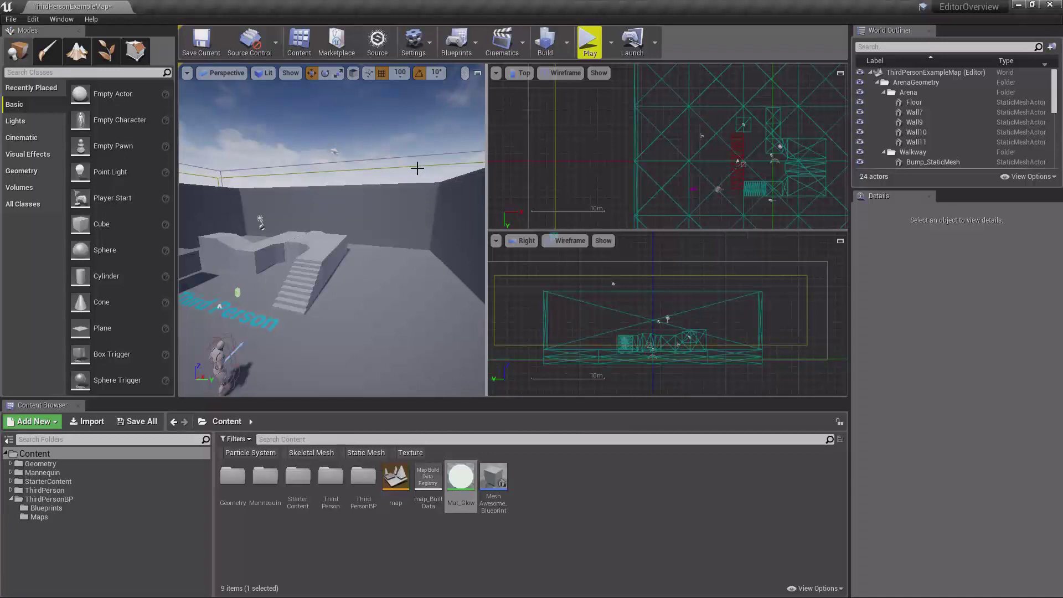
- Change the Top wireframe pane to the Left view in Unlit mode and navigate within each of the three panes
right_drag(683, 136, 653, 136)
click(521, 74)
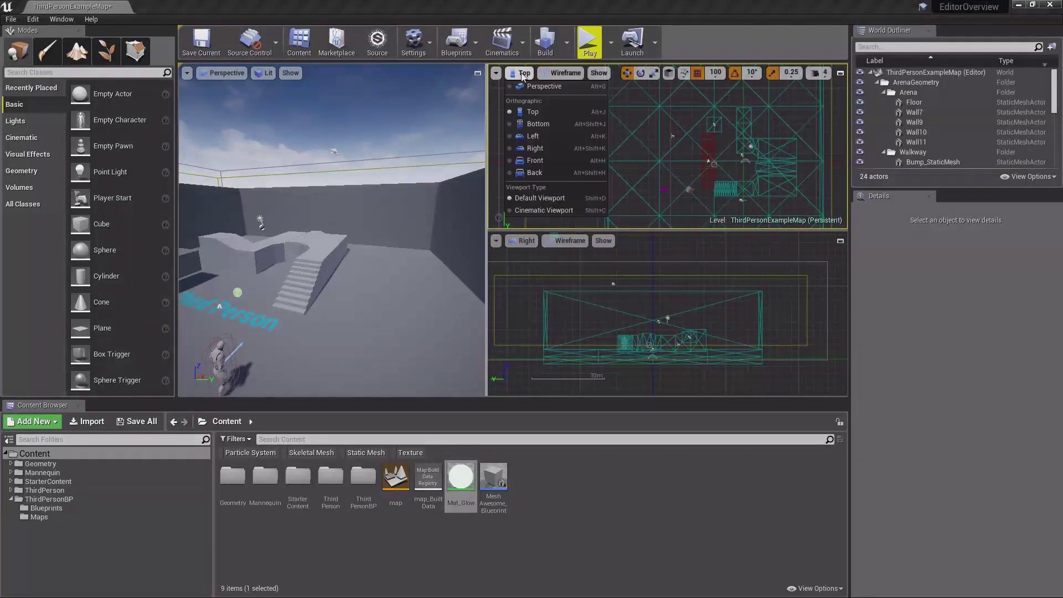
click(539, 134)
click(564, 73)
click(564, 107)
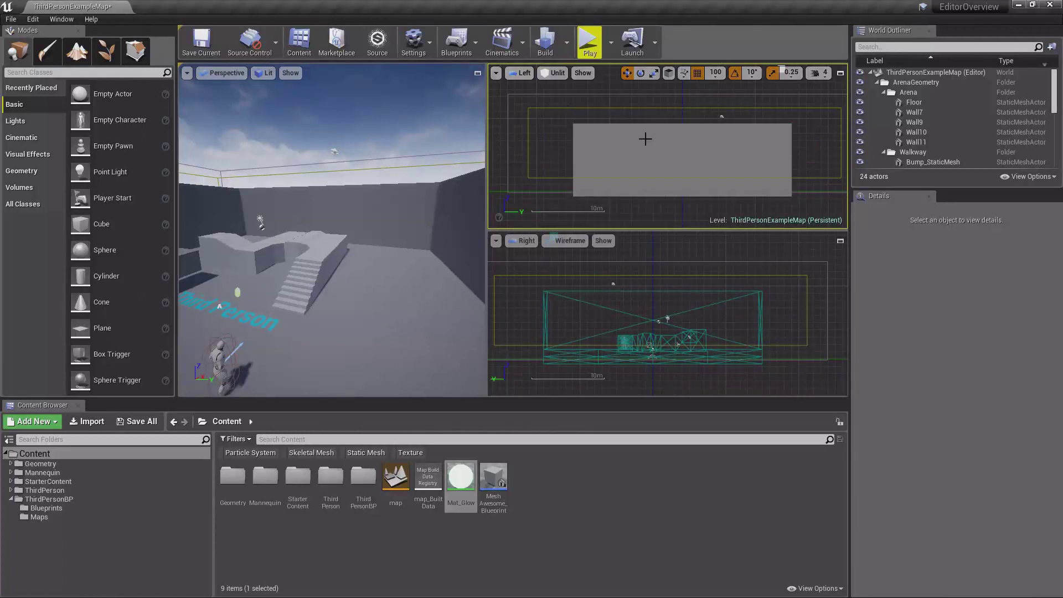
scroll(659, 137, down, 4)
right_drag(672, 140, 672, 124)
right_drag(333, 157, 339, 190)
right_drag(606, 264, 575, 282)
- Restore the viewport layout to a single pane
click(187, 72)
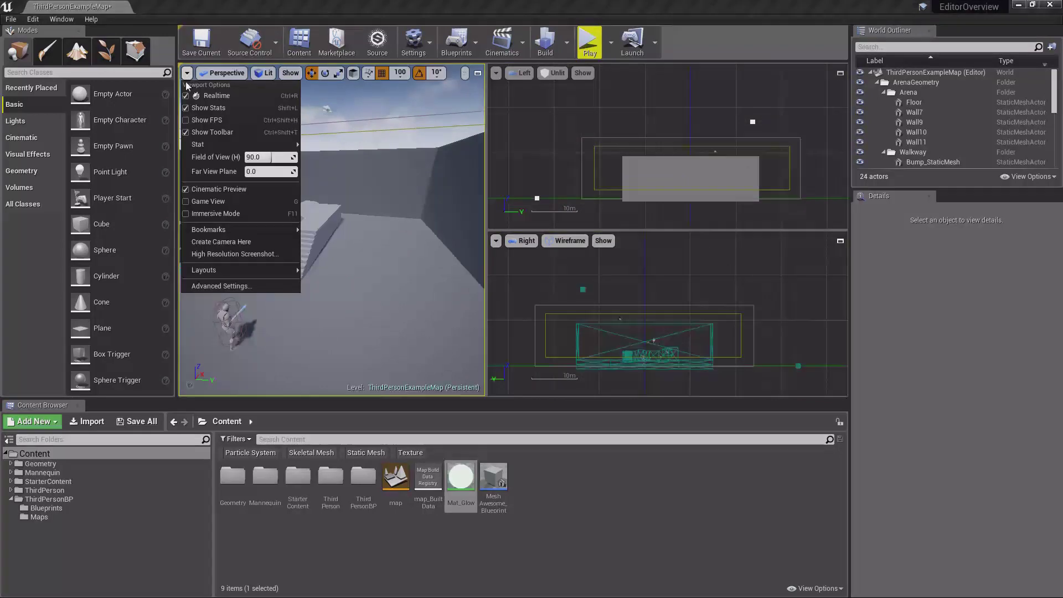
click(317, 285)
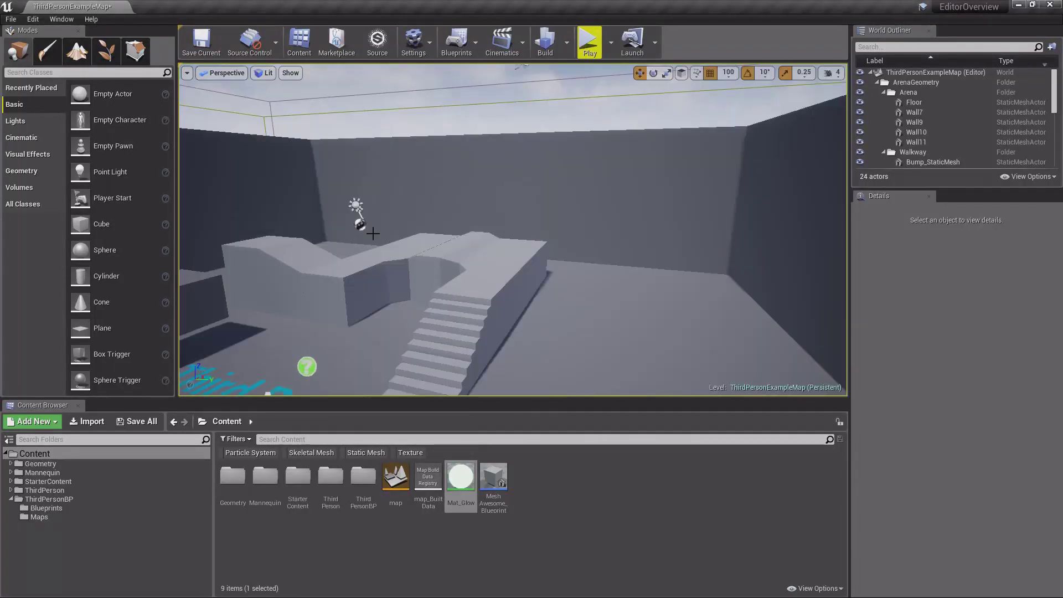
- Check the perspective and orthographic view options, and preview the scene in Unlit and Wireframe before restoring Lit
click(211, 75)
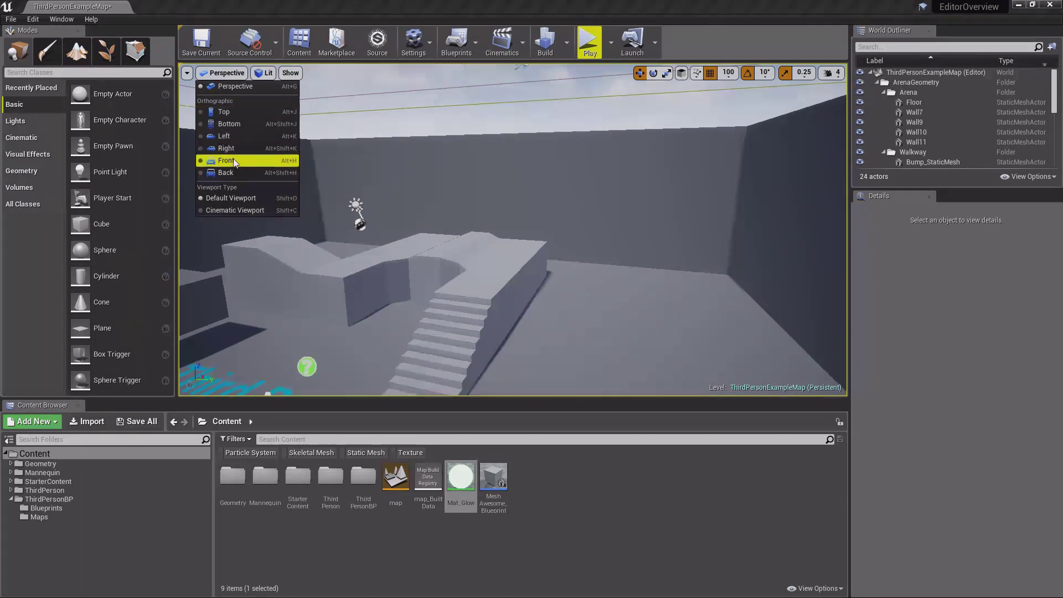
click(269, 74)
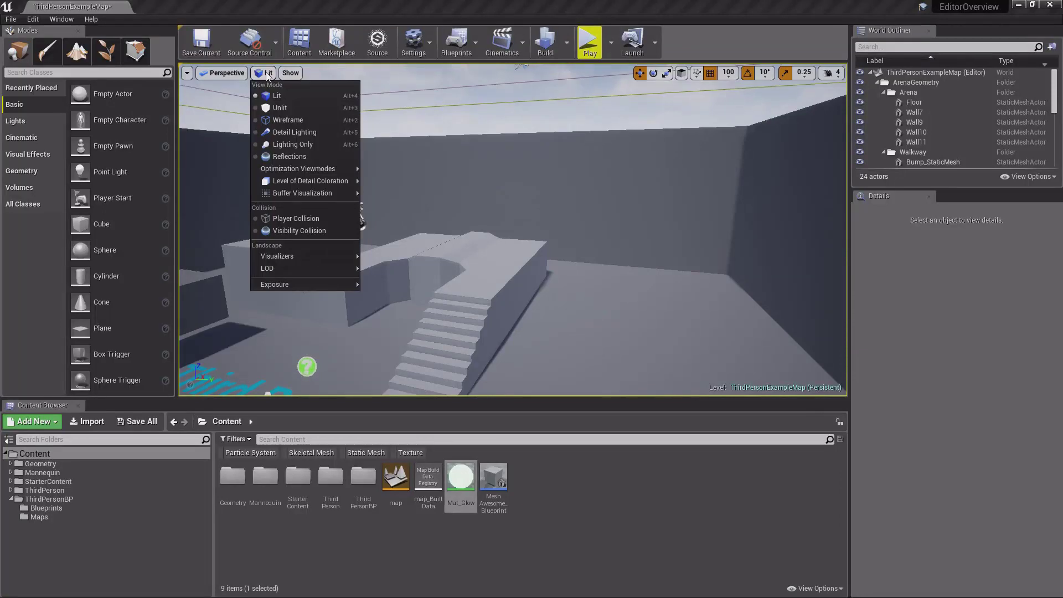
click(286, 109)
click(271, 73)
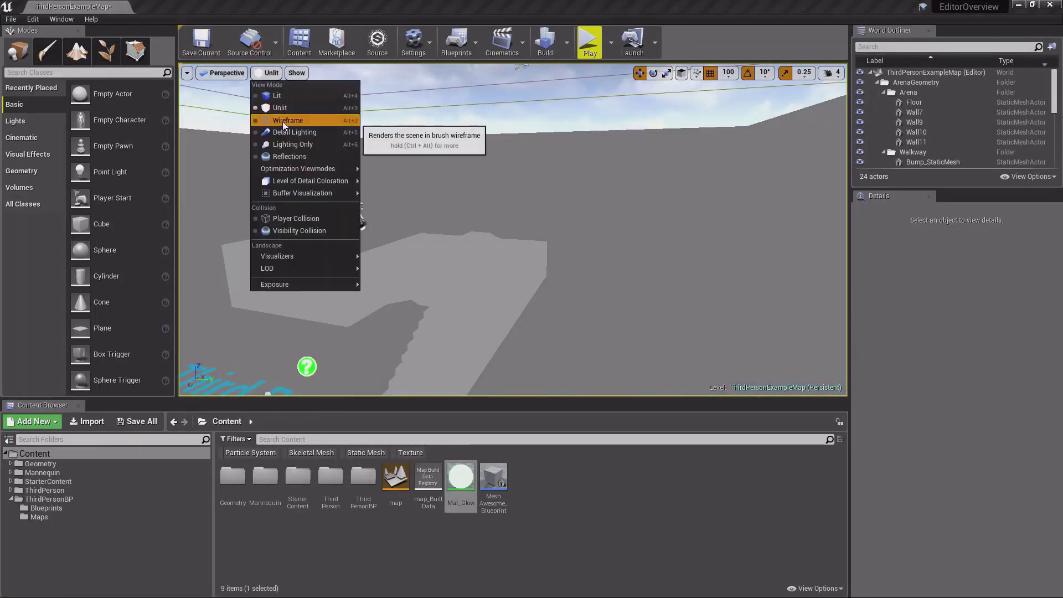
click(287, 120)
click(275, 73)
click(284, 97)
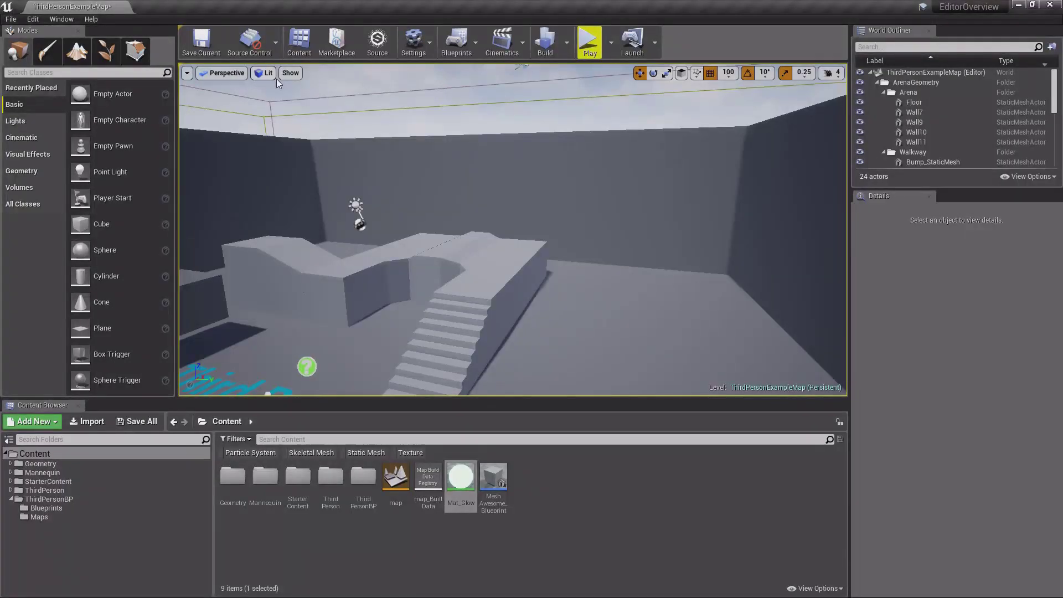
- Look through the remaining view modes and the viewport's list of show flags
click(267, 73)
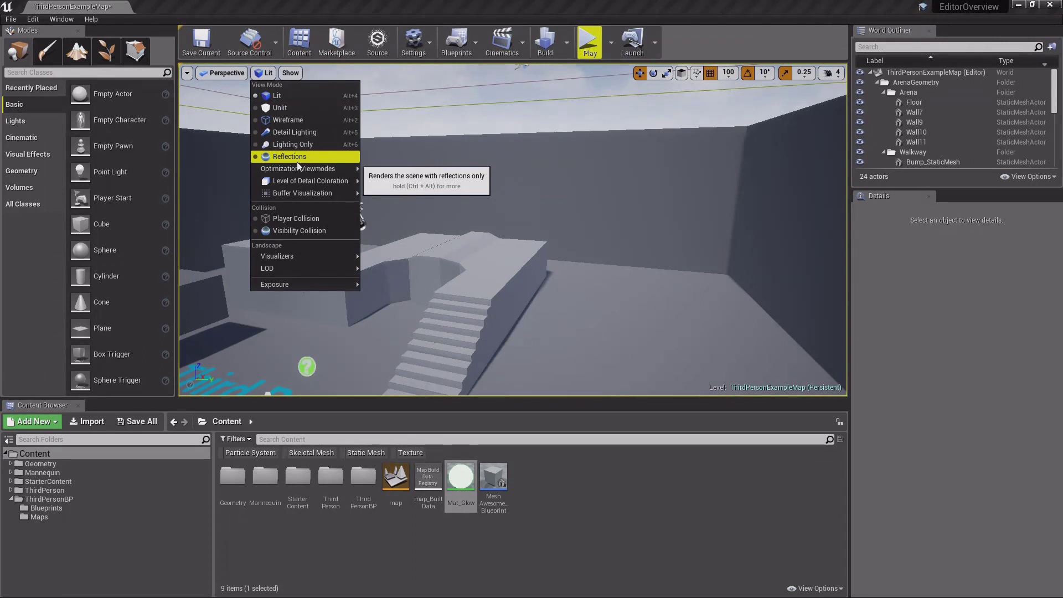
click(291, 73)
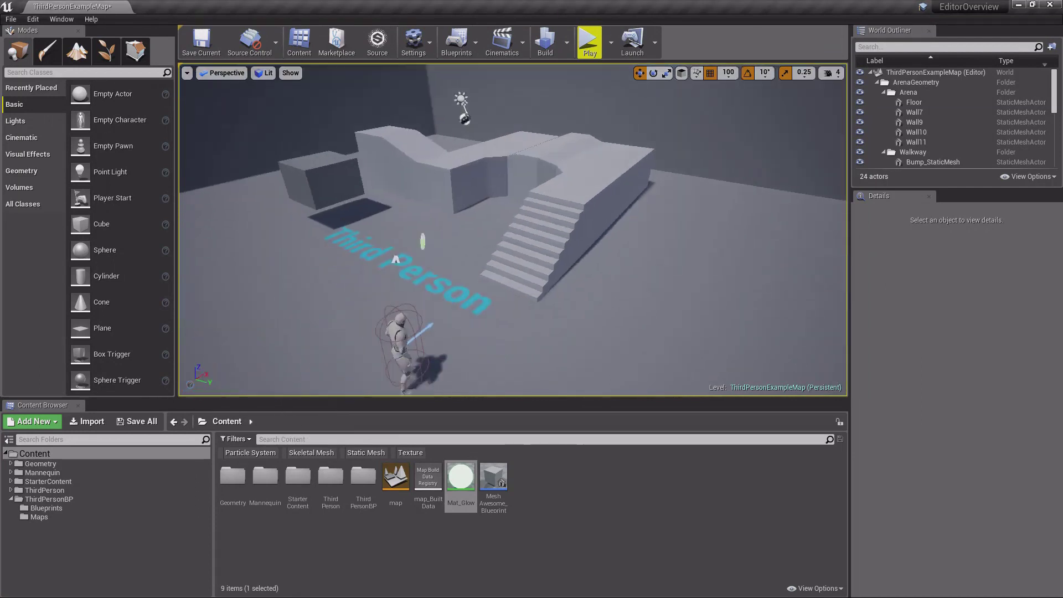
- Hide the grid in a view outside the arena walls and show it again
right_drag(412, 230, 485, 233)
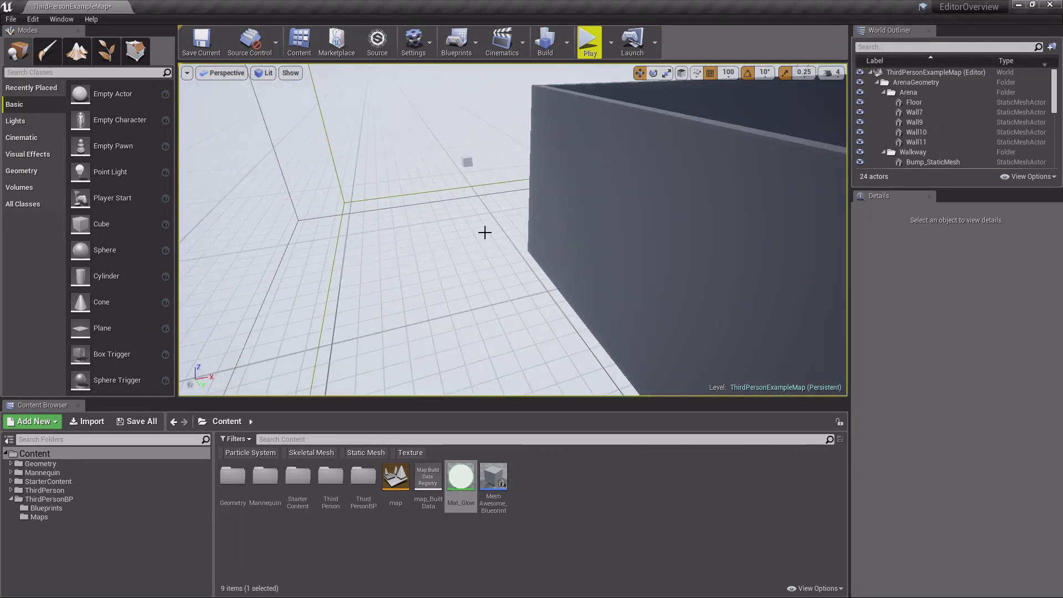
click(291, 72)
click(309, 170)
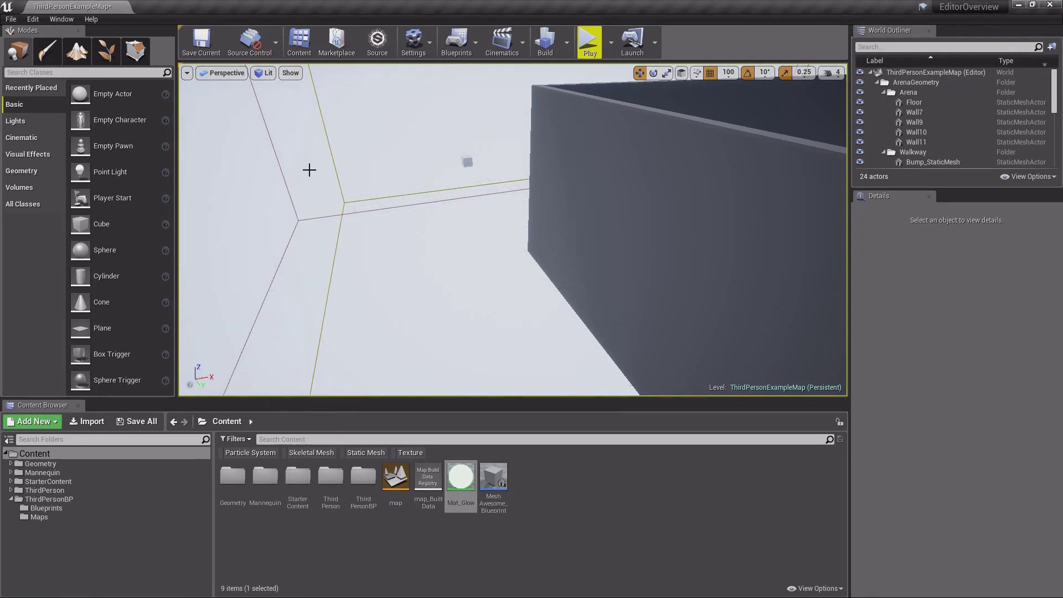
click(291, 73)
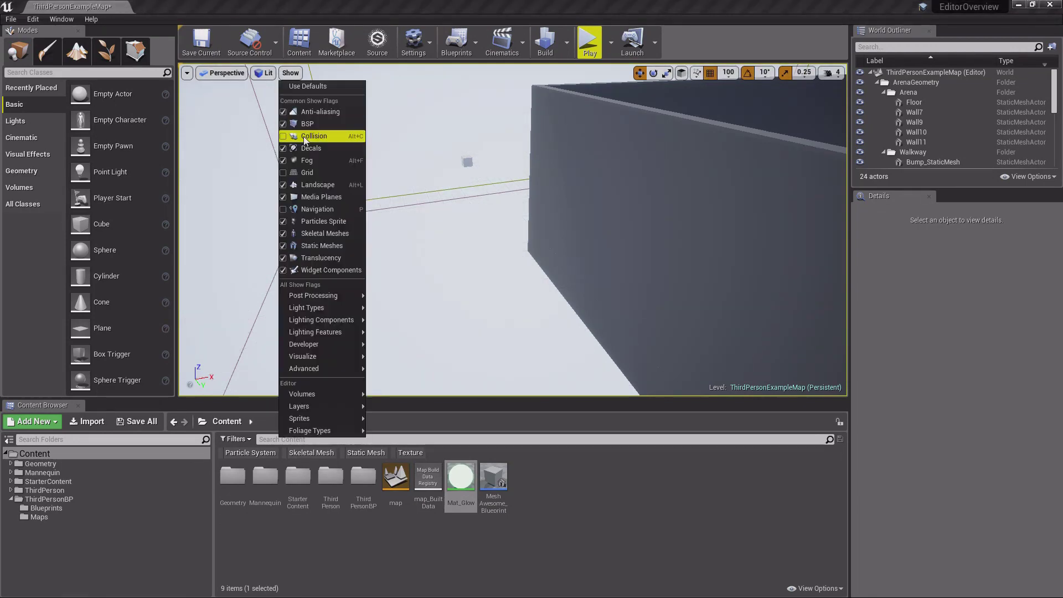
click(306, 170)
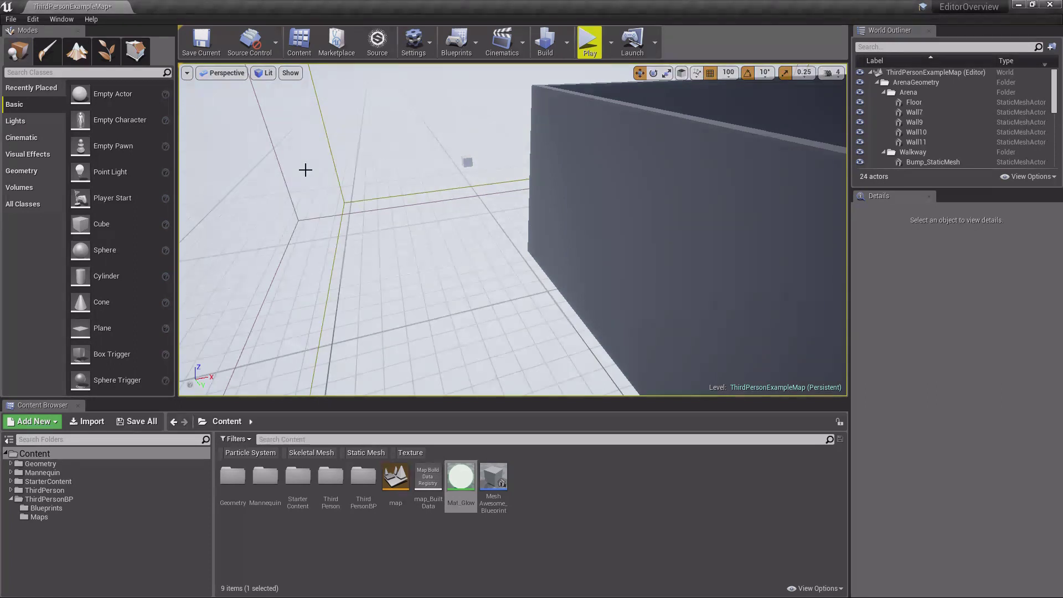
- Preview the arena in Game View, check the viewport's show flags and switch Game View off again
key(w)
right_drag(303, 183, 493, 235)
right_drag(493, 133, 545, 141)
key(s)
right_drag(338, 198, 352, 201)
click(187, 73)
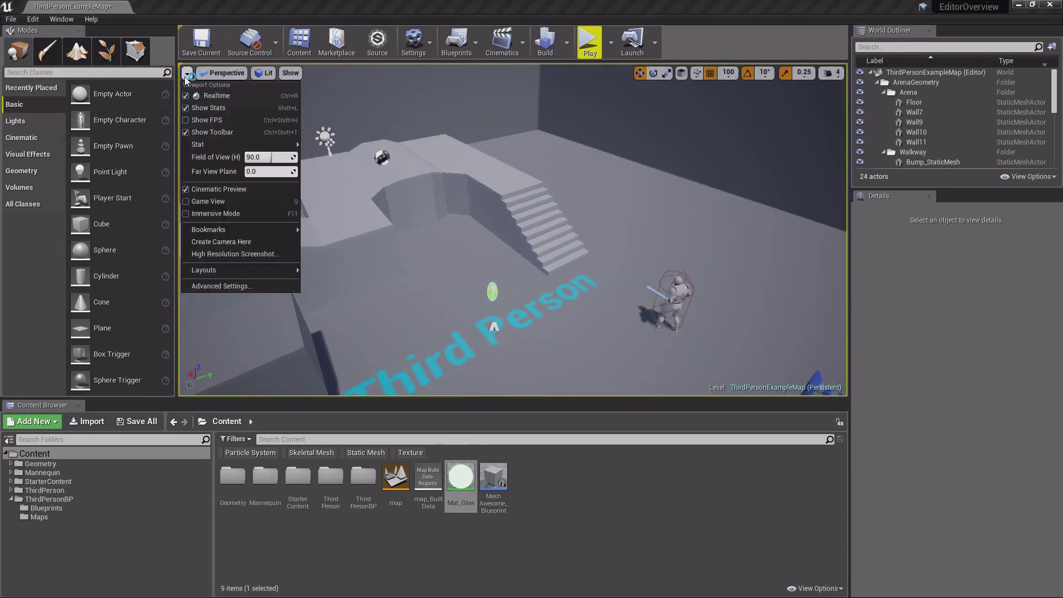
click(208, 202)
right_drag(208, 202, 182, 193)
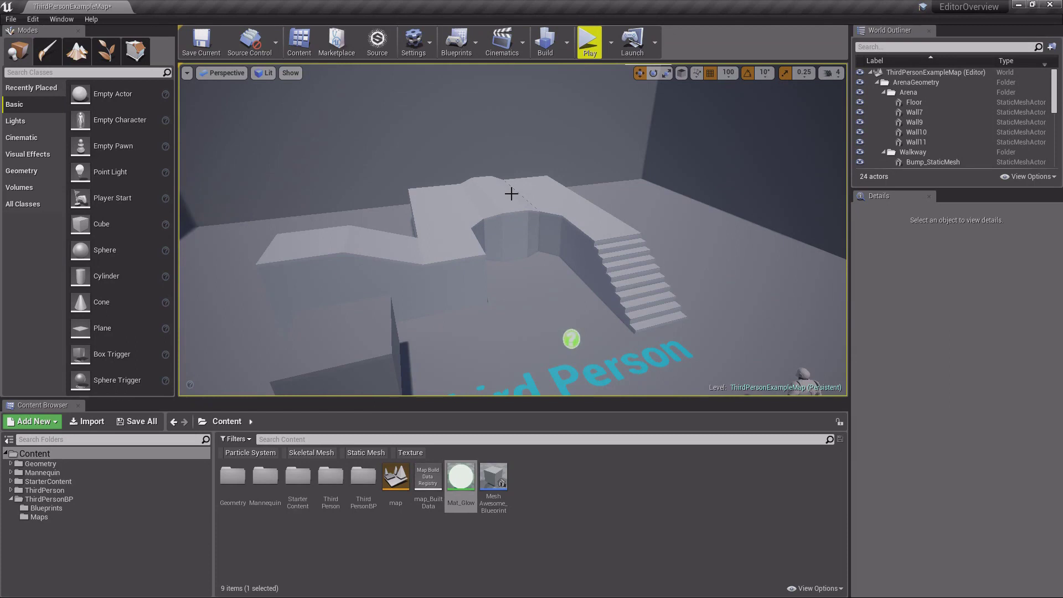
click(291, 73)
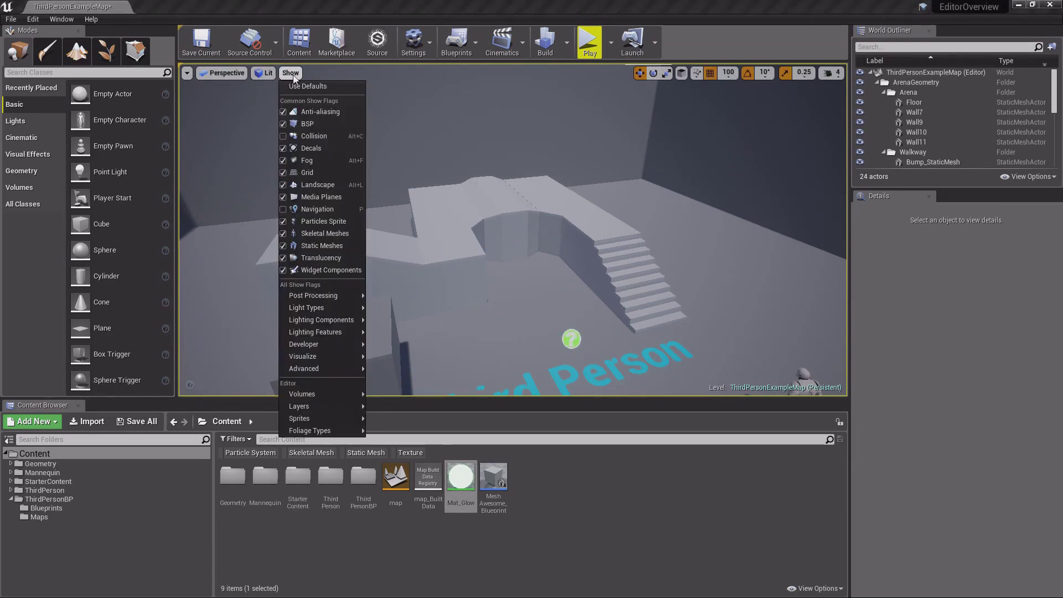
click(290, 77)
key(g)
- Apply the Mat_Glow material to the arena's walls
right_drag(444, 192, 401, 174)
drag(461, 481, 553, 204)
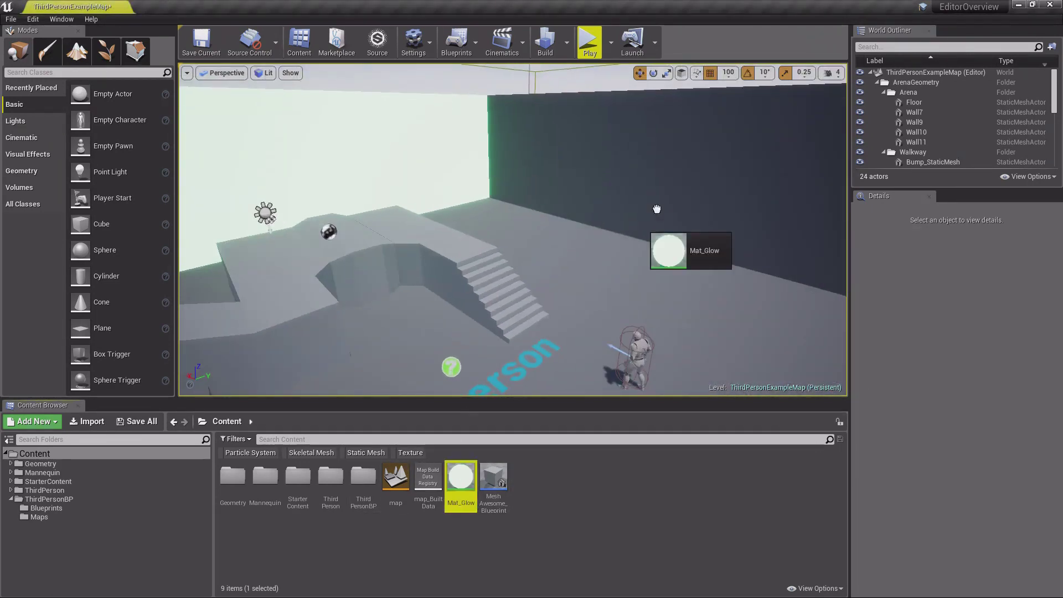
drag(642, 212, 593, 211)
right_drag(593, 235, 527, 248)
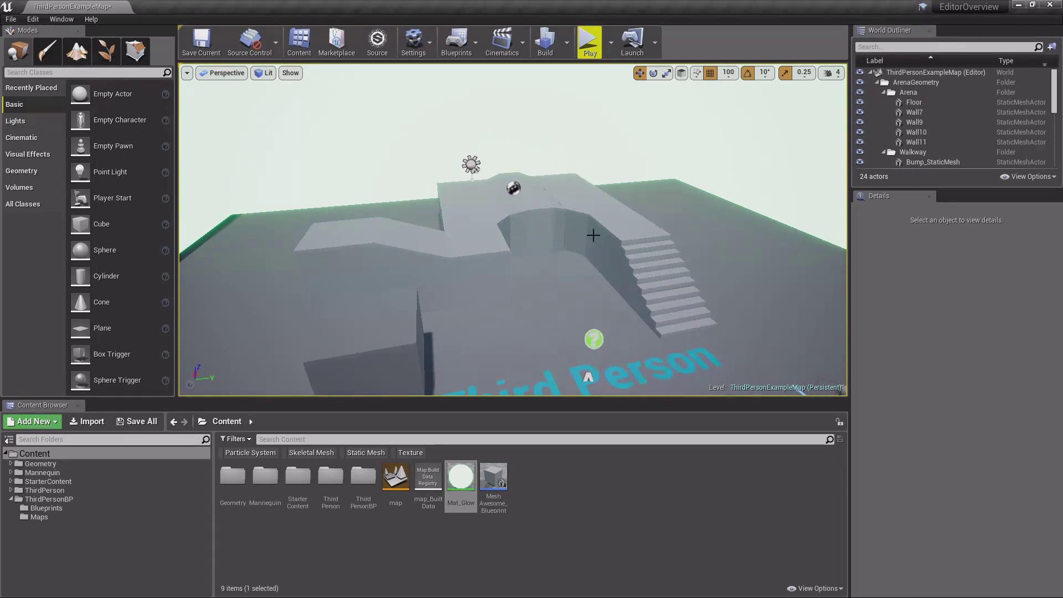
- Turn off the Bloom post-processing show flag for the normal editor view
click(291, 73)
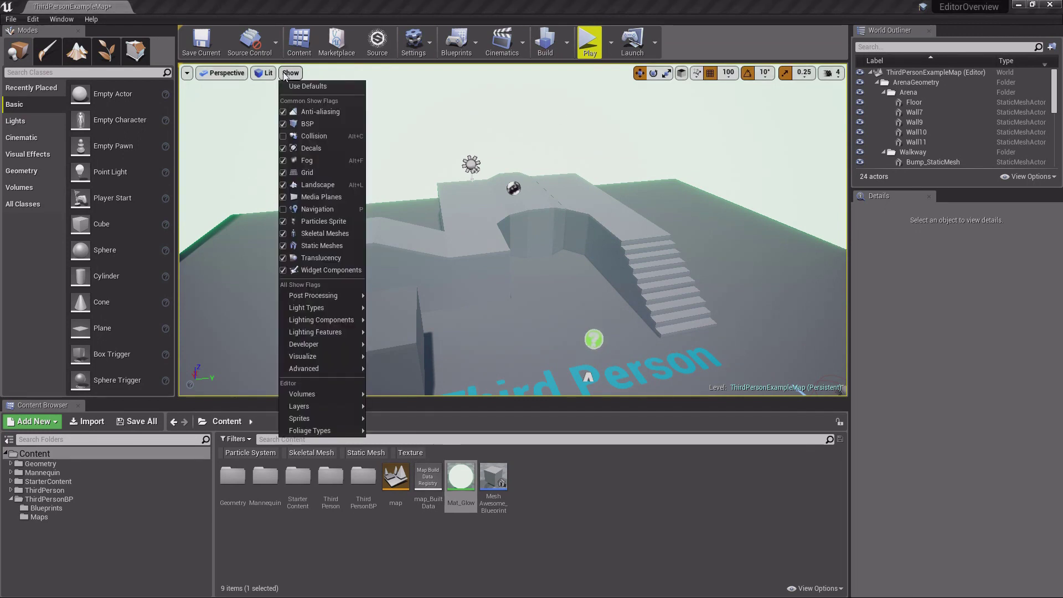
mouse_move(323, 297)
click(387, 298)
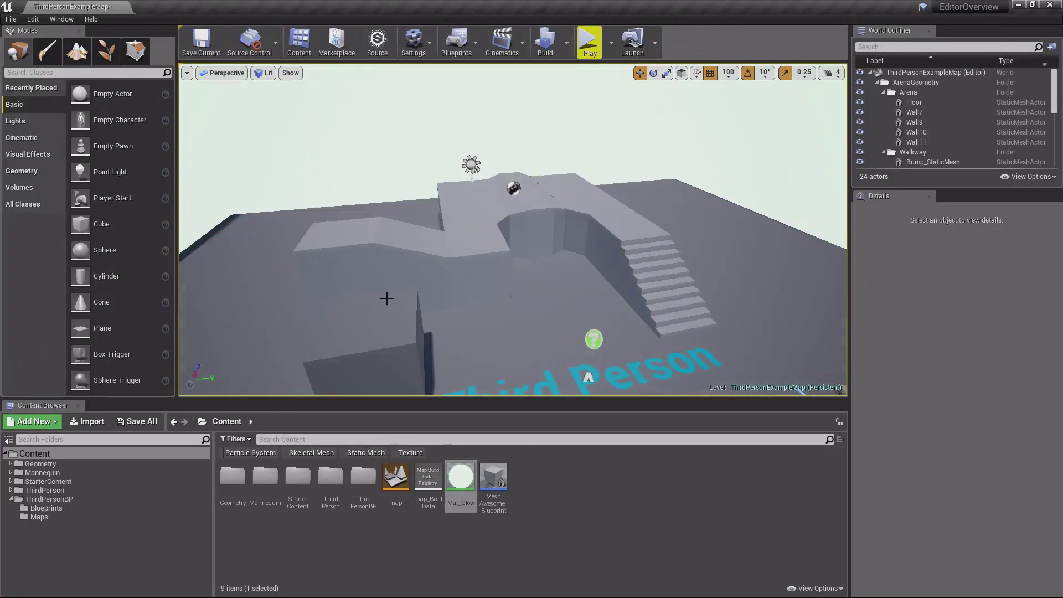
right_drag(584, 292, 576, 271)
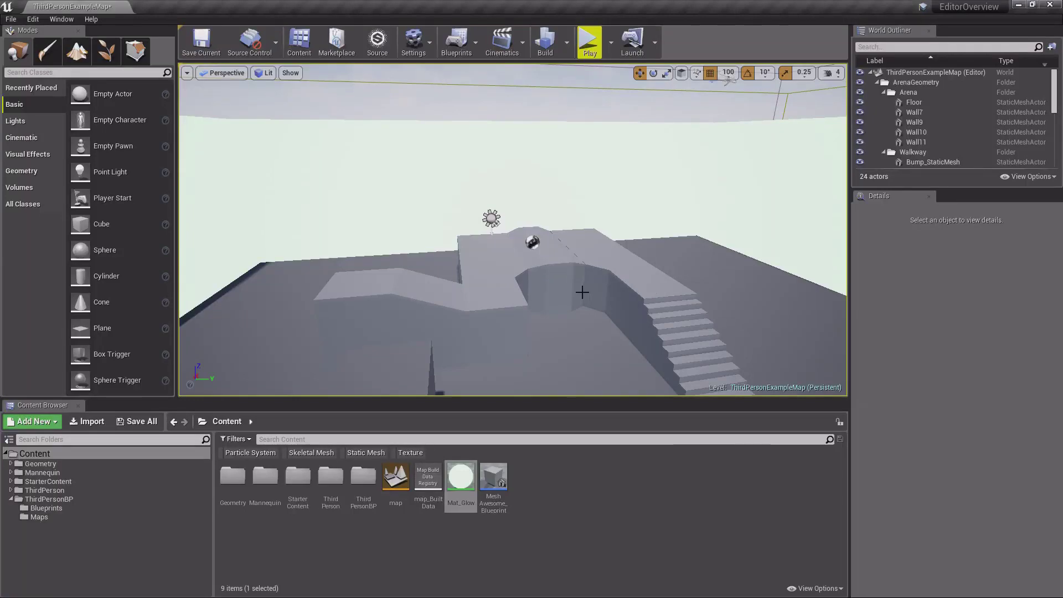
- Play the level in the selected viewport, stop it, and check the available play modes and options
click(589, 42)
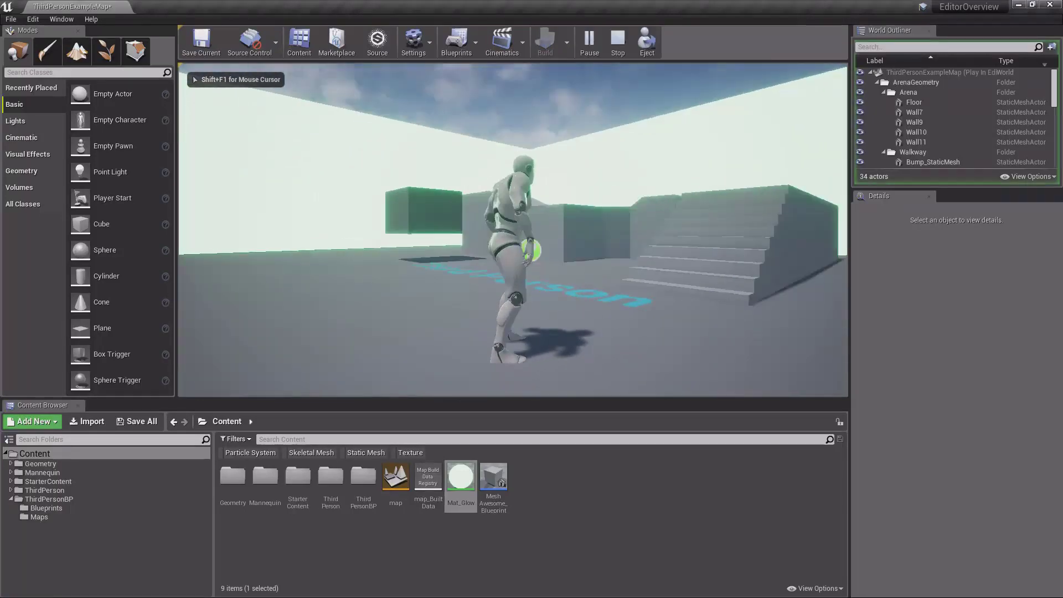
key(Escape)
click(612, 49)
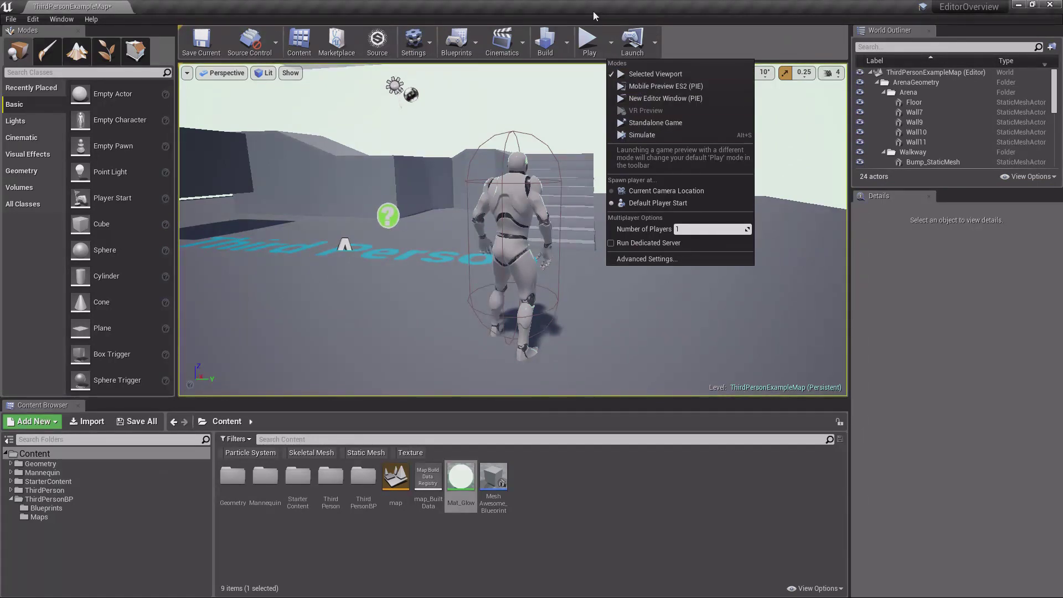
click(611, 42)
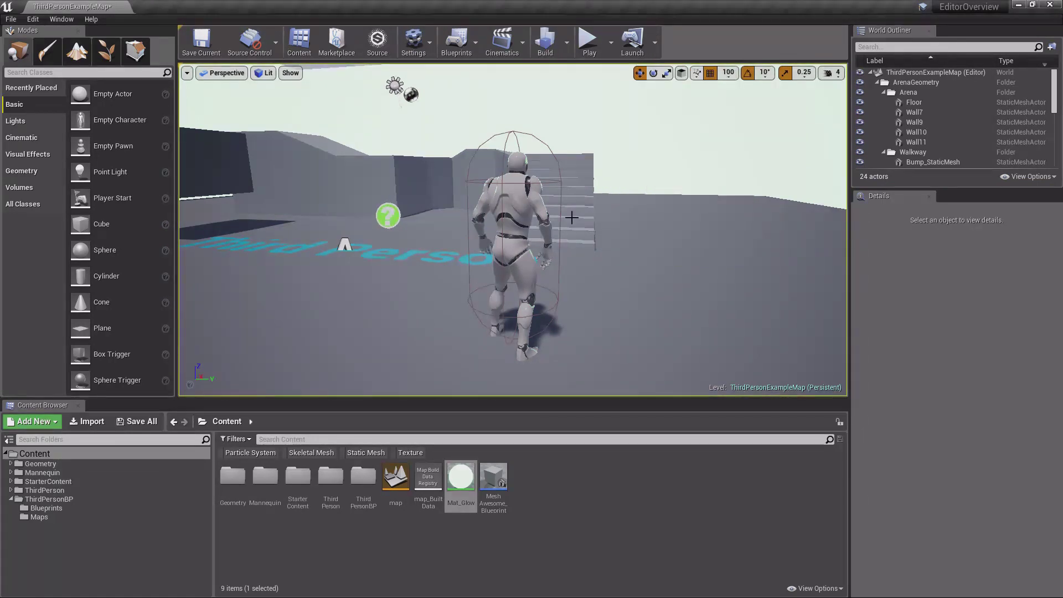
- Compare the glowing walls with Game View on and off, and check the Bloom flag while it is off
right_drag(573, 217, 559, 178)
key(g)
right_drag(572, 218, 573, 241)
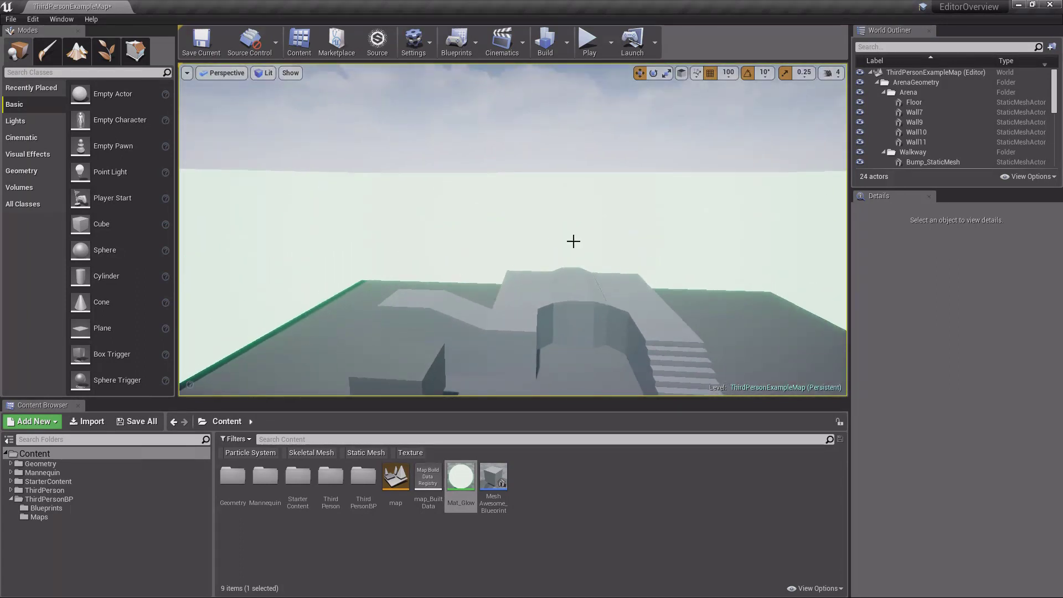
key(g)
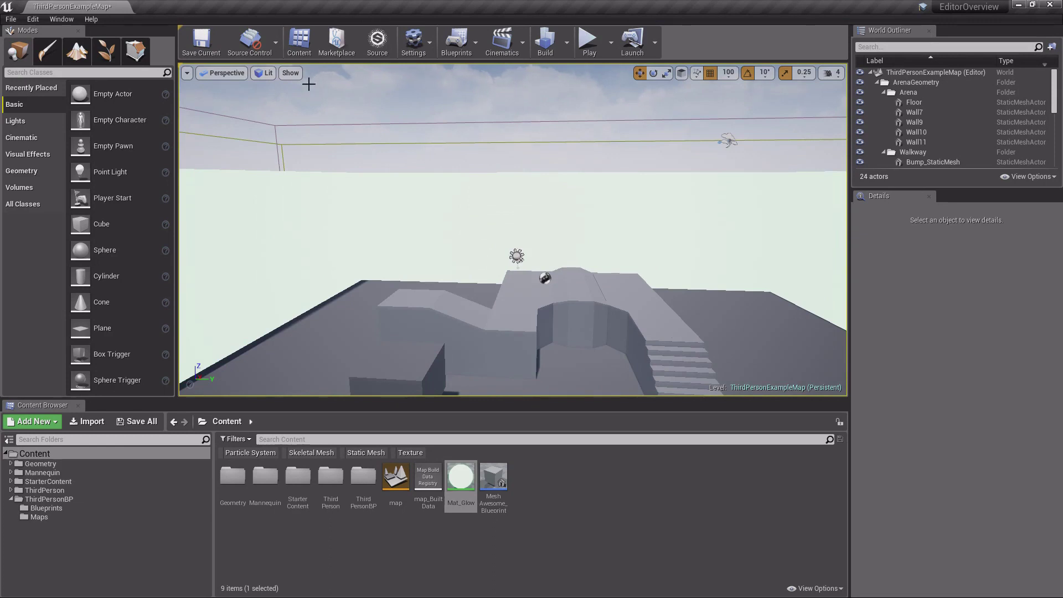
click(290, 73)
mouse_move(324, 301)
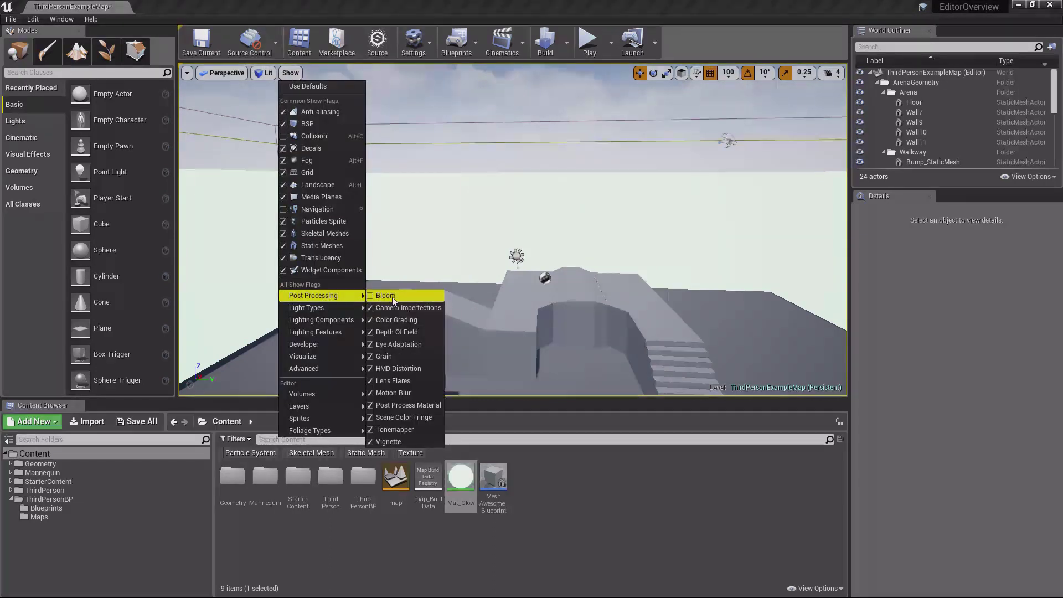
click(433, 1)
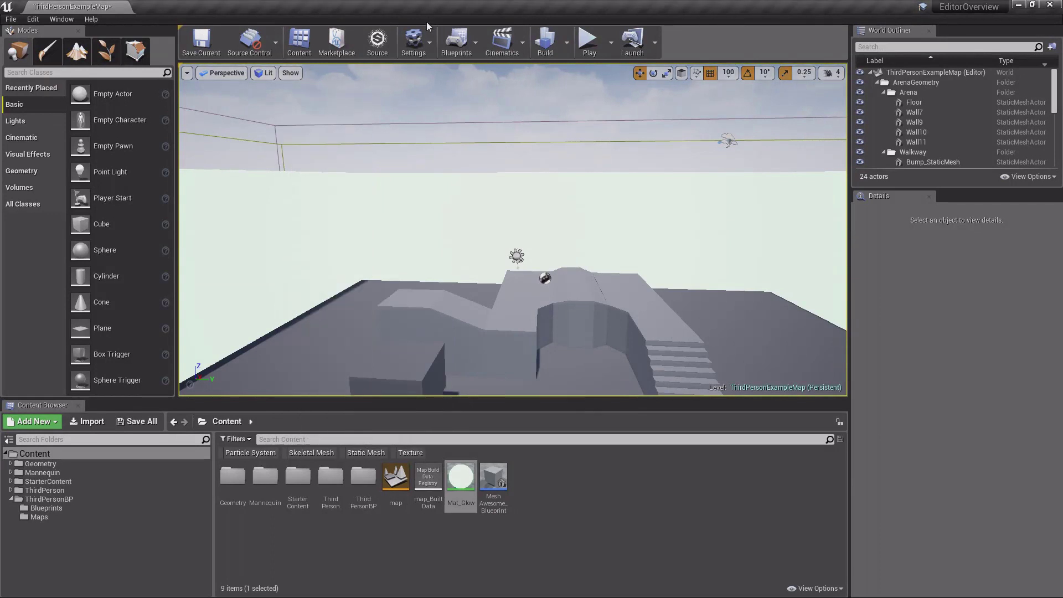
- Turn on Game View and disable its Bloom post-processing show flag
right_drag(467, 173, 468, 186)
key(g)
click(290, 73)
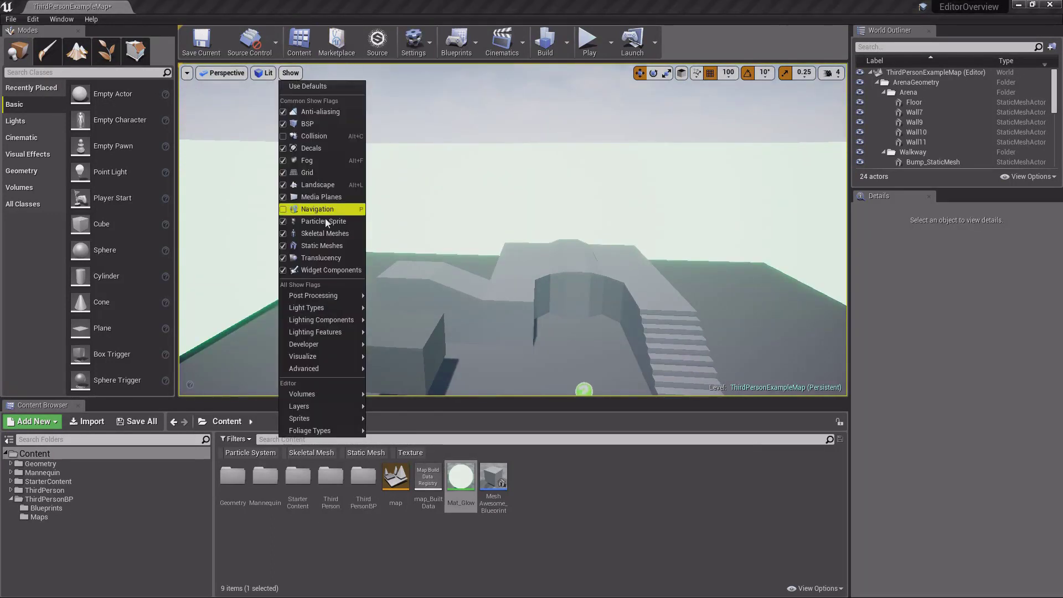
mouse_move(315, 295)
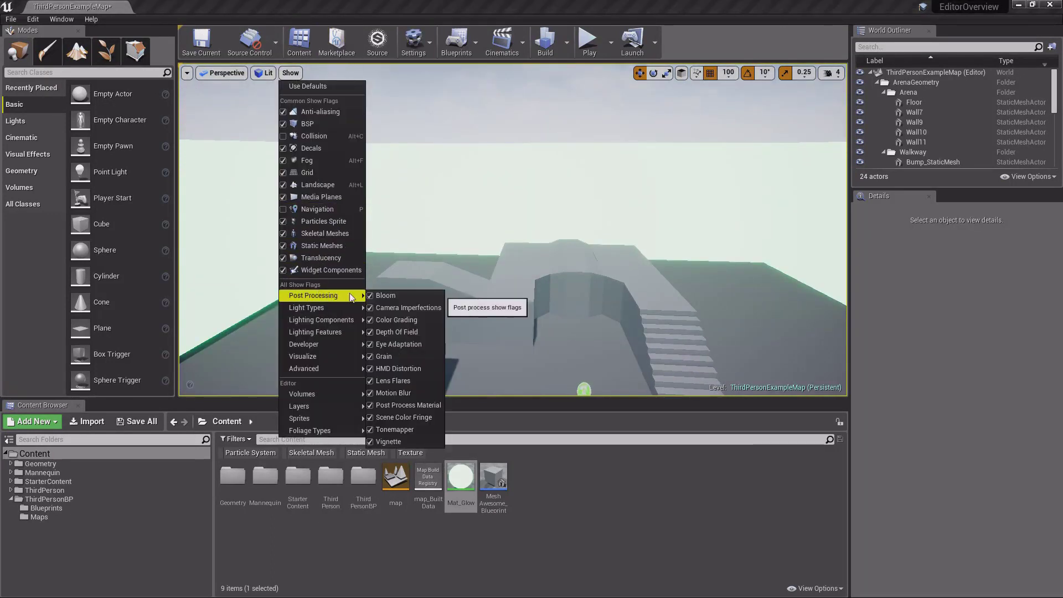
click(391, 301)
key(Down)
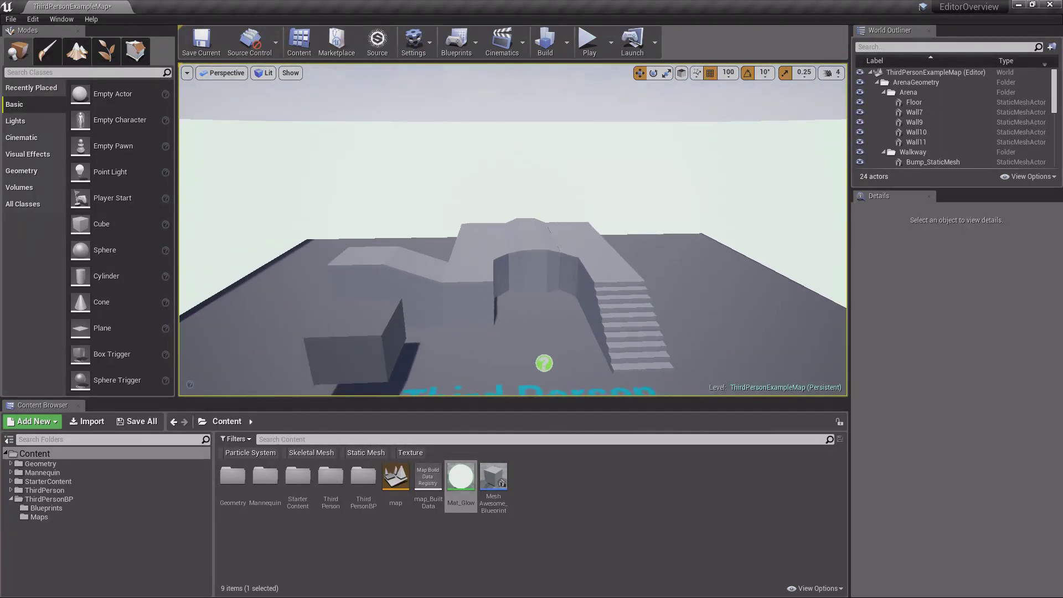
- Check the show flags in Game View and switch back to the normal editor view
click(291, 73)
click(322, 174)
right_drag(327, 178, 221, 172)
right_drag(508, 201, 653, 221)
key(g)
key(w)
right_drag(543, 219, 562, 208)
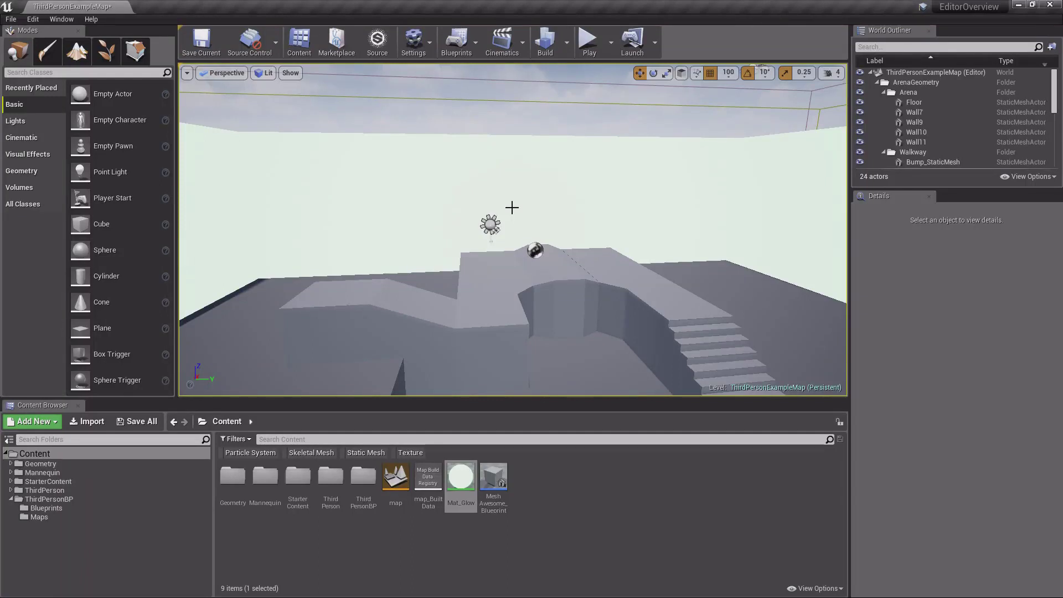
- Select the MeshAwesome_Blueprint cube near the walkway, seen up close
right_drag(612, 224, 529, 276)
click(572, 226)
right_drag(570, 227, 429, 249)
key(w)
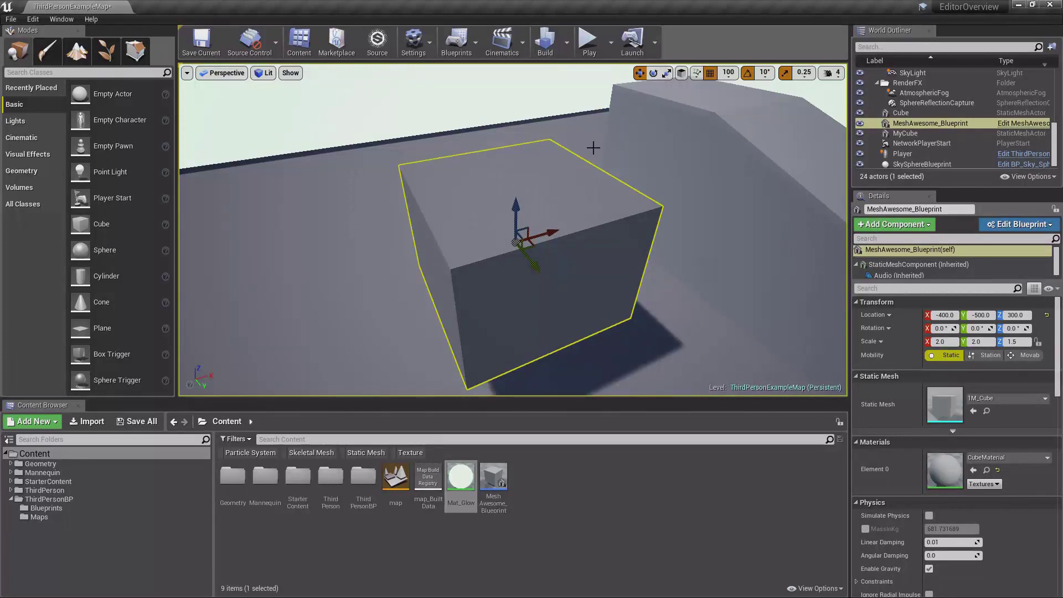
- Cycle the cube's transform gizmo through rotate and scale, and return to the move gizmo
key(e)
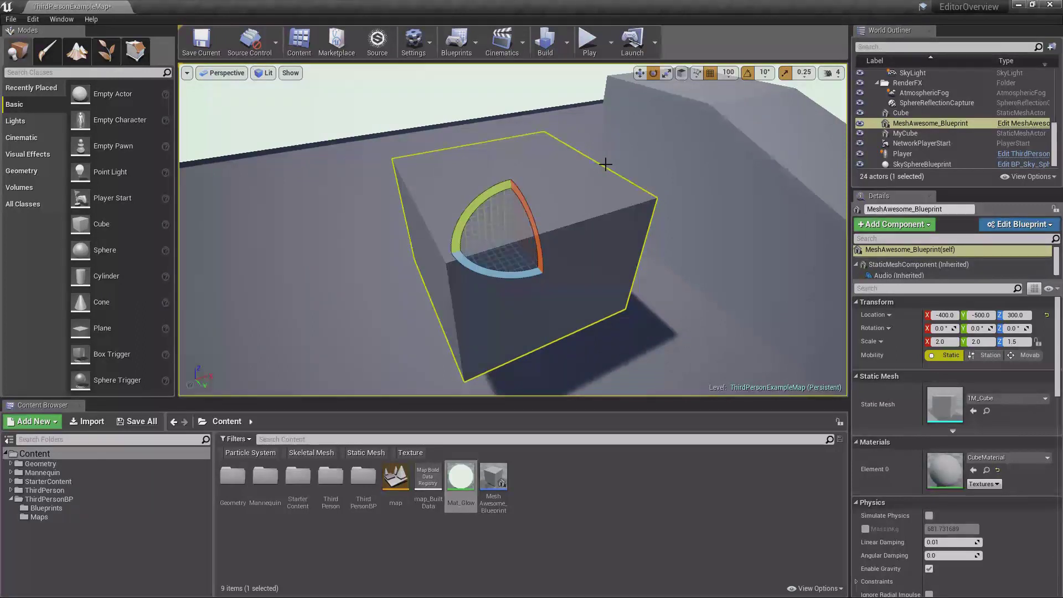
key(r)
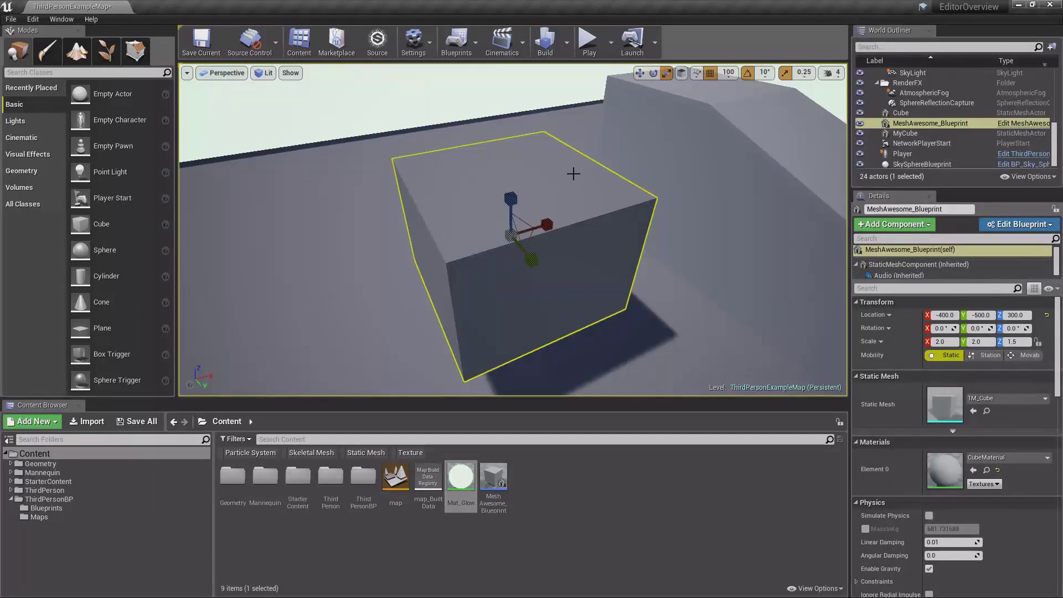
key(w)
key(e)
key(w)
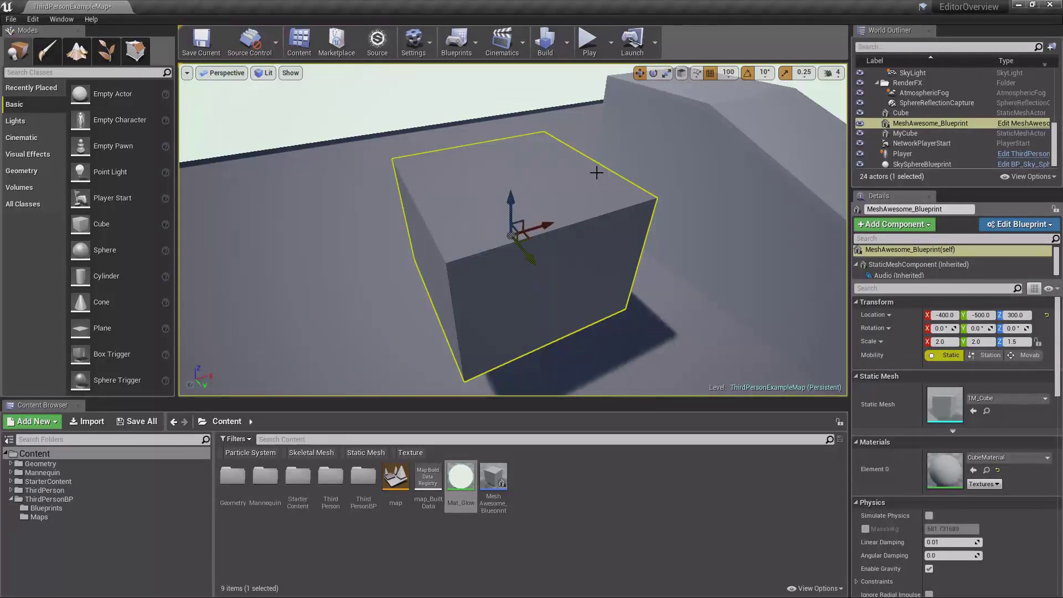
key(e)
key(w)
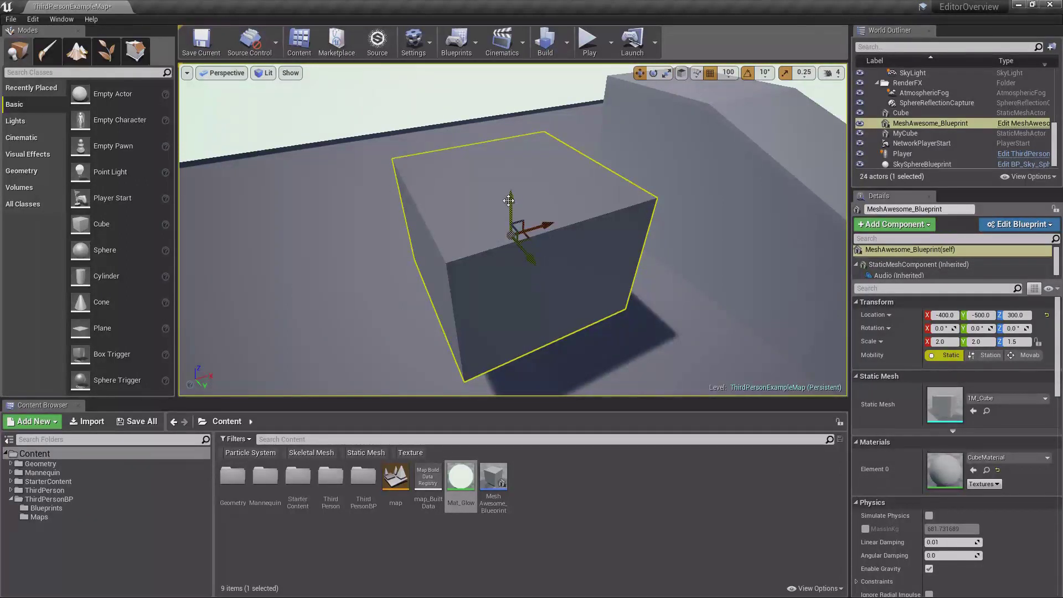
- Examine the axis handles of the cube's move gizmo from different angles
mouse_move(512, 198)
mouse_down()
mouse_move(505, 142)
mouse_move(511, 199)
mouse_up()
mouse_move(523, 234)
mouse_down()
mouse_move(605, 215)
mouse_move(537, 231)
mouse_move(642, 226)
mouse_move(541, 227)
mouse_up()
drag(558, 290, 504, 242)
key(a)
right_drag(565, 261, 665, 252)
key(w)
key(s)
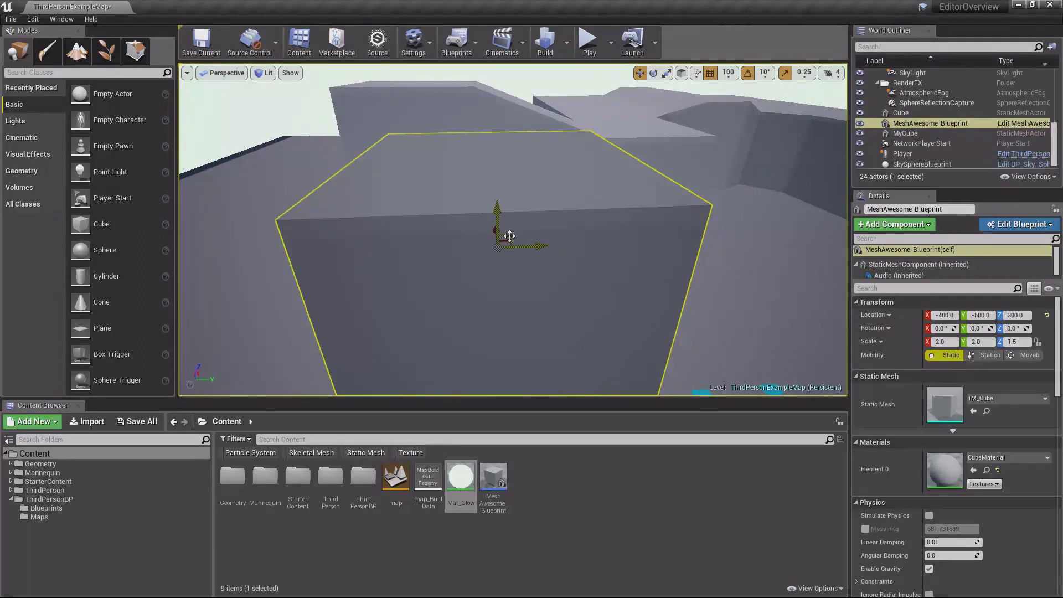
- Move the cube along the Y axis to -600
drag(510, 237, 504, 206)
key(s)
right_drag(512, 205, 460, 194)
key(d)
key(a)
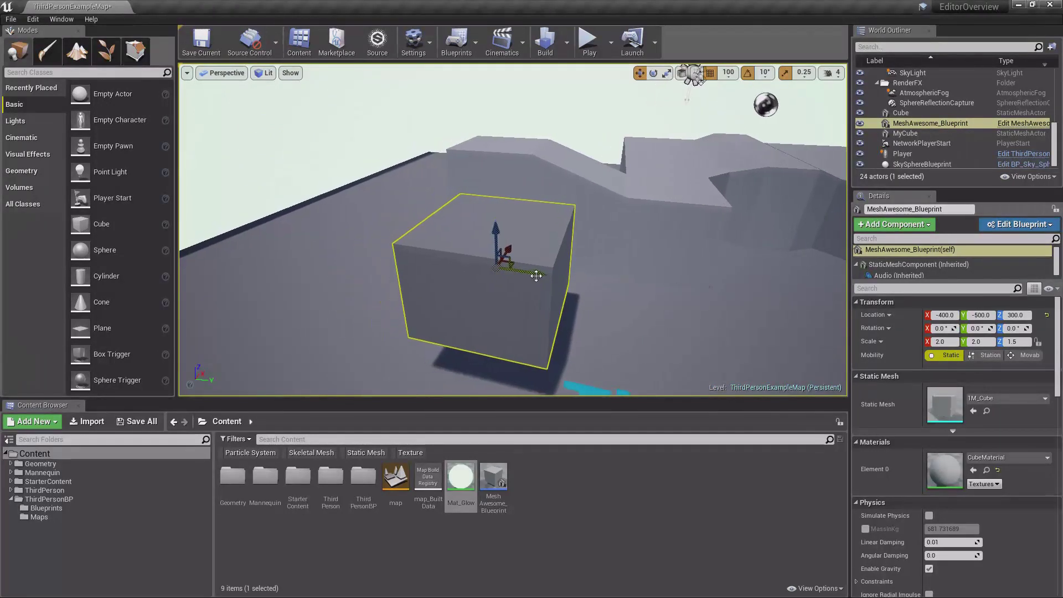
drag(538, 276, 475, 218)
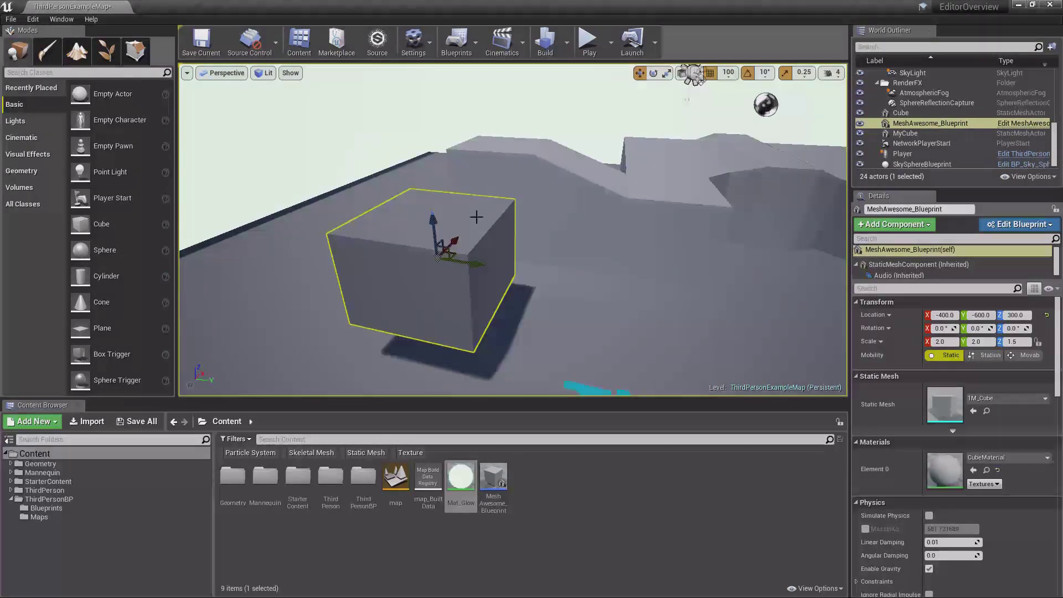
- Move the cube back to -500 on Y and rotate it 60° about the X axis
right_drag(512, 245, 501, 248)
drag(464, 263, 540, 275)
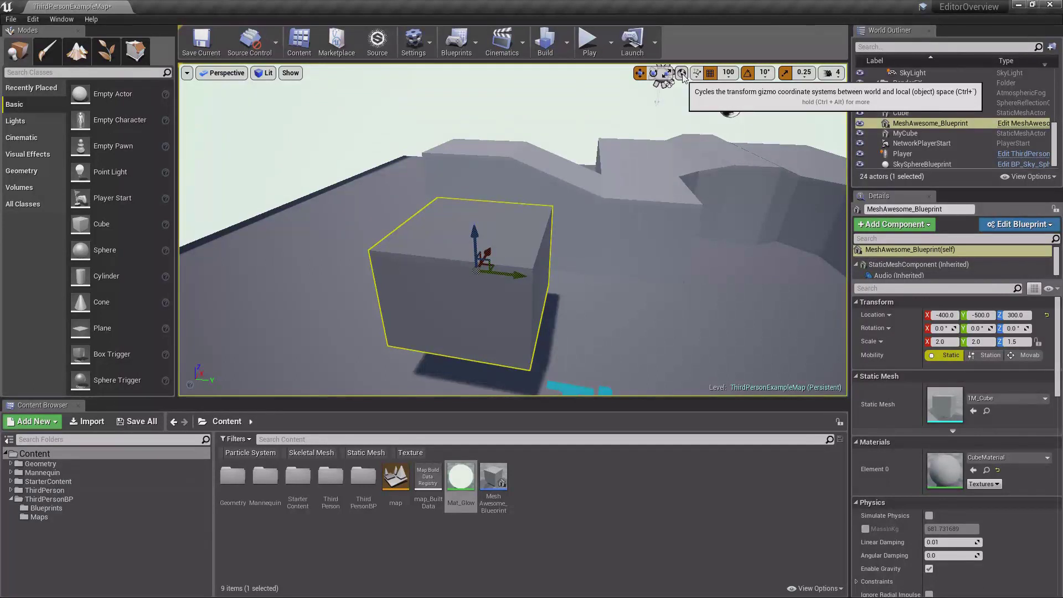
key(e)
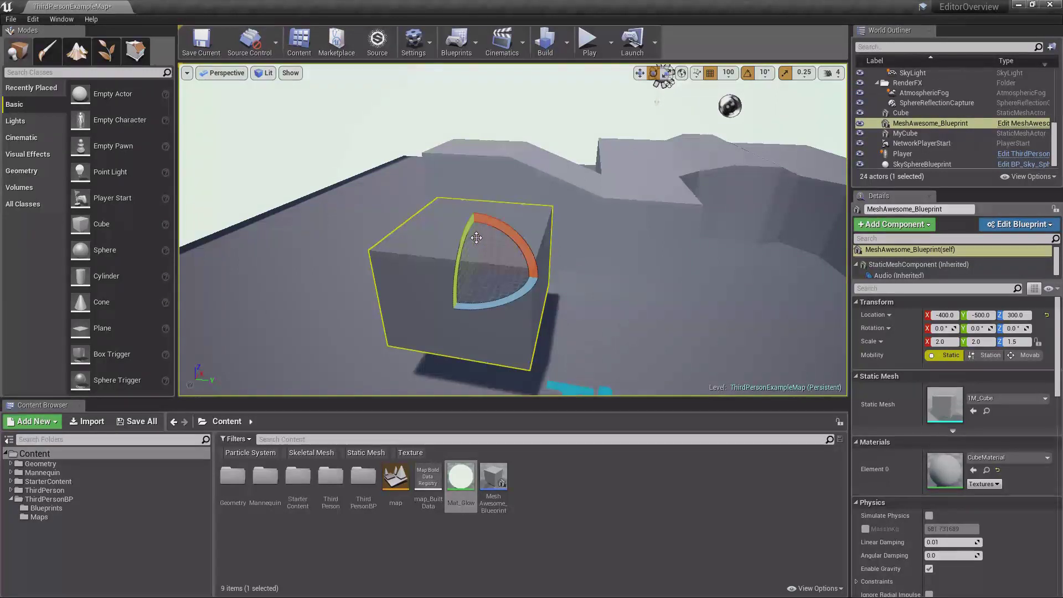
mouse_move(476, 237)
mouse_down()
mouse_move(497, 284)
mouse_move(491, 227)
mouse_up()
key(w)
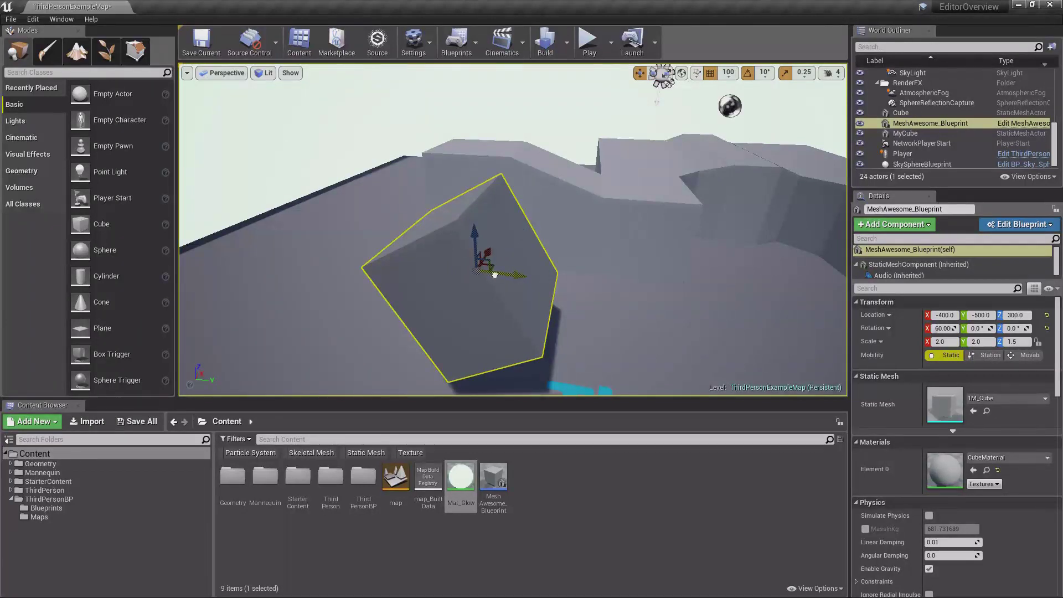
mouse_move(494, 274)
mouse_down()
mouse_move(427, 270)
mouse_move(504, 273)
mouse_up()
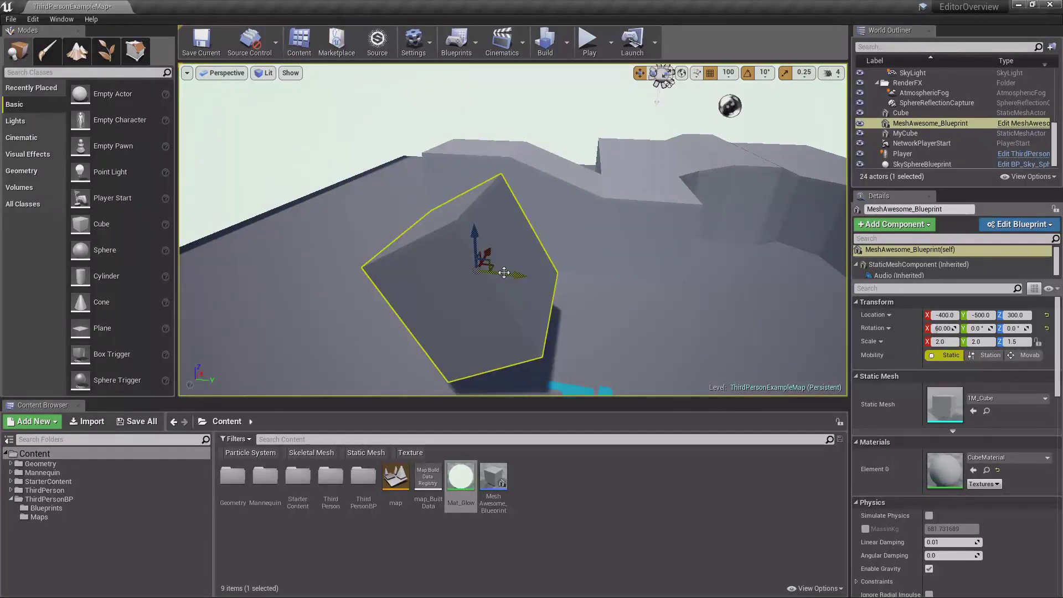
- Switch the transform gizmo to local space and move the tilted cube 100 units along its own Z axis
click(682, 74)
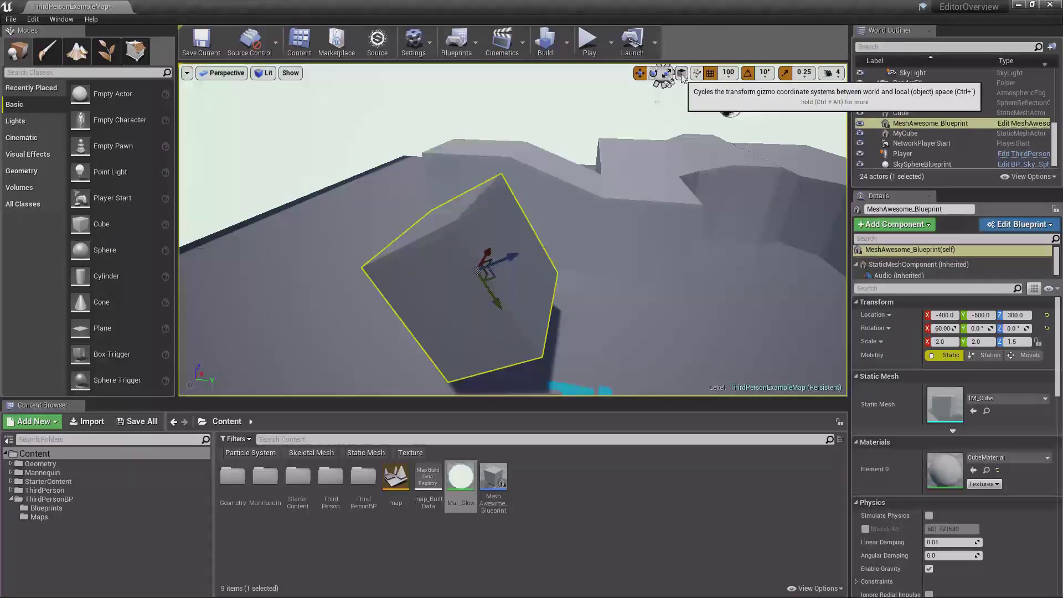
drag(498, 297, 578, 232)
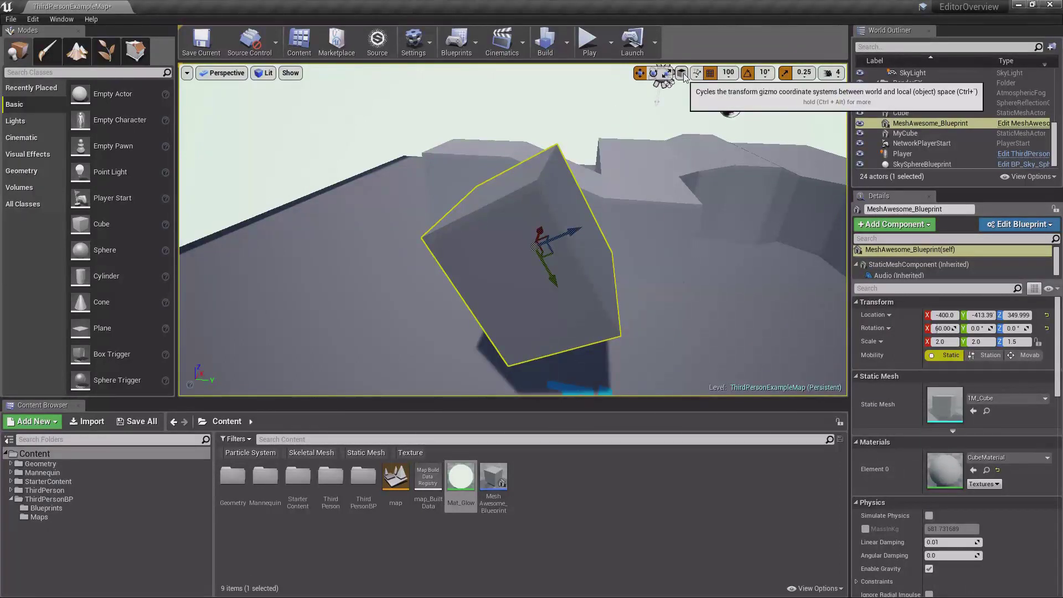
- Undo the cube's local-axis move, its rotation and its previous move along Y
key(ctrl+z)
key(ctrl+z)
key(ctrl+z)
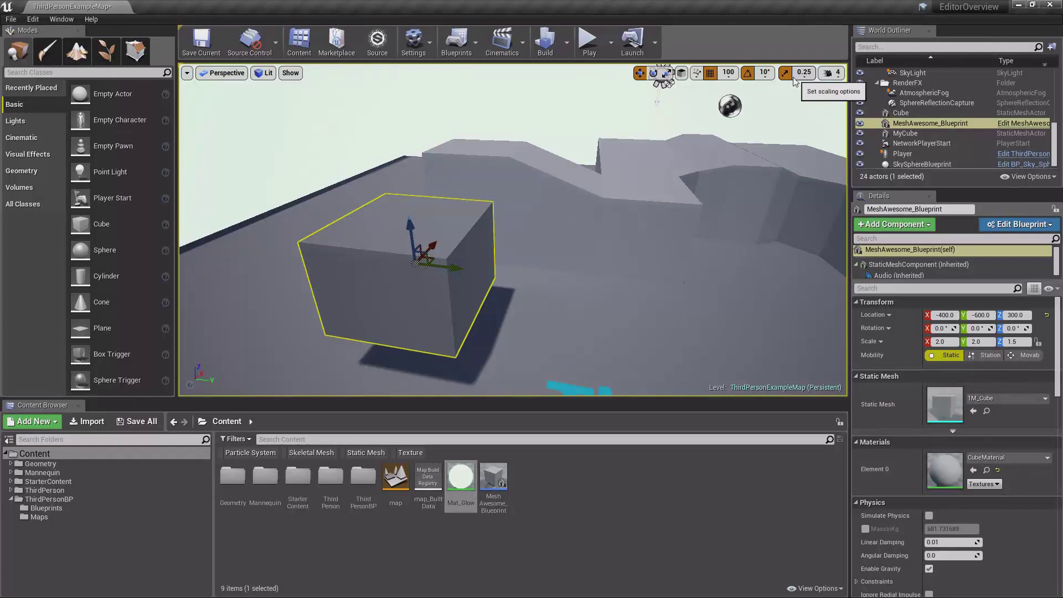
- Look at the surface snapping options of the viewport
click(697, 73)
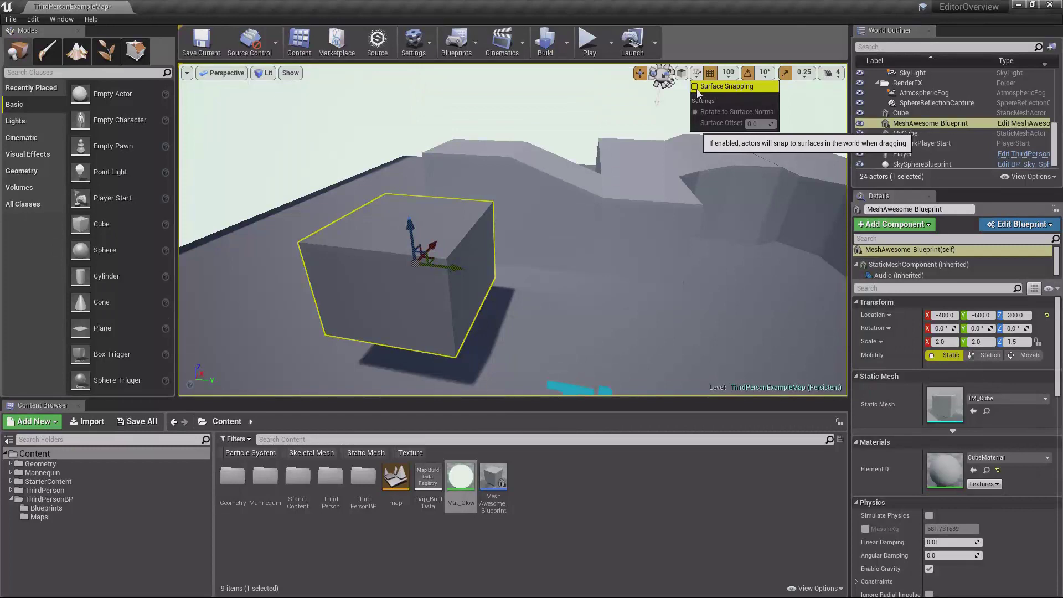
click(709, 52)
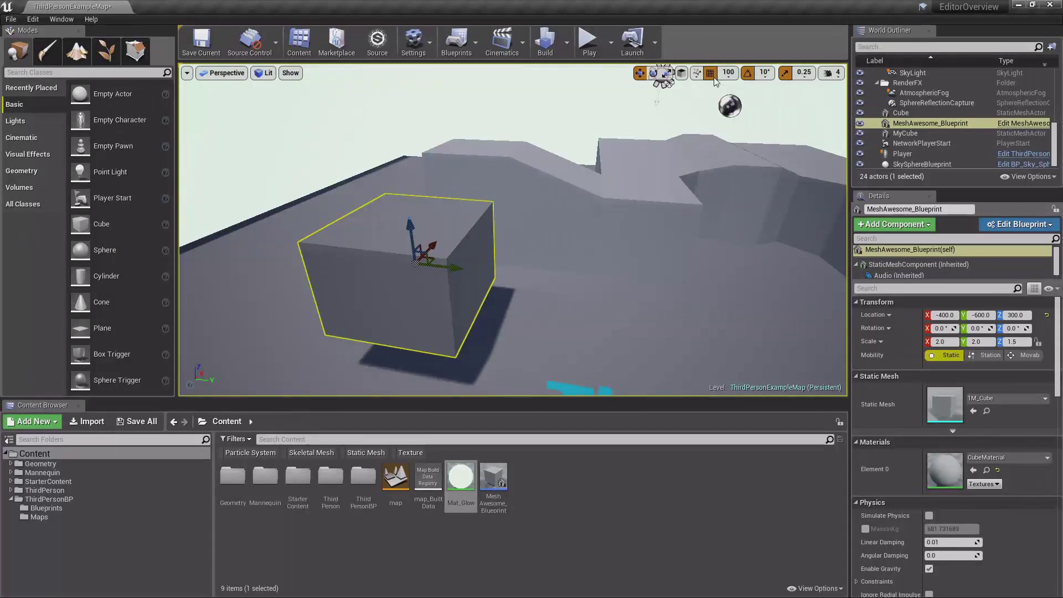
- Select the white cube standing on the grid floor and try moving it along the Y axis with 100-unit grid snapping
right_drag(668, 180, 387, 205)
right_drag(659, 210, 543, 204)
click(544, 203)
key(r)
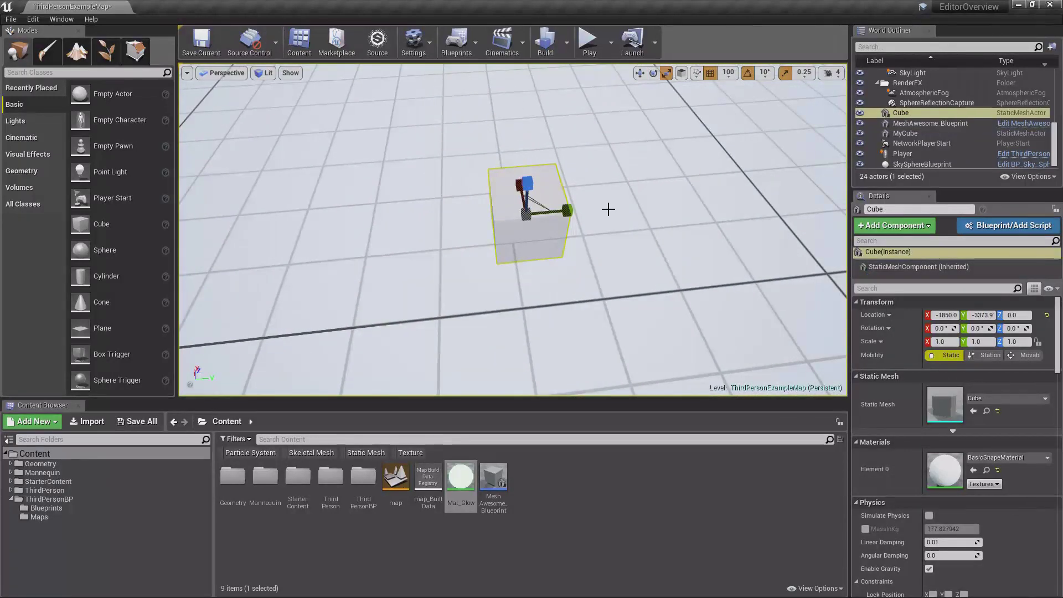
right_drag(608, 209, 632, 258)
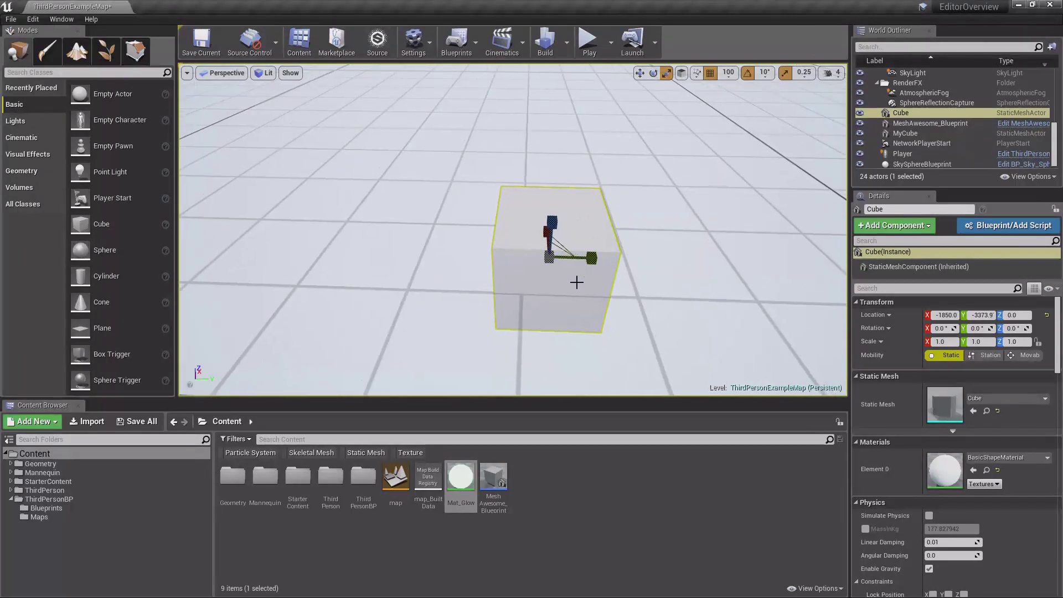
key(w)
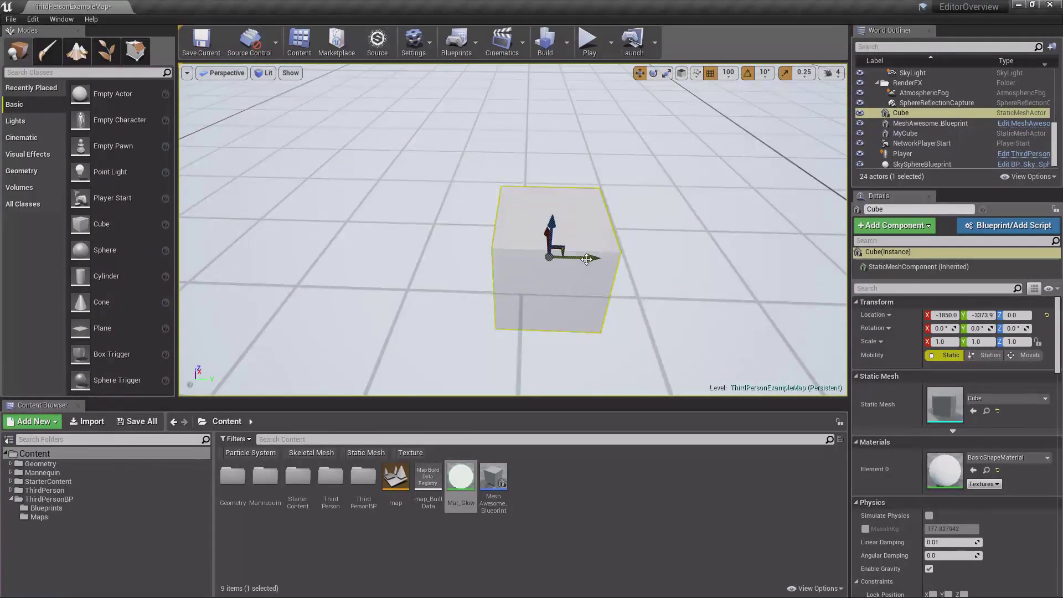
drag(586, 260, 546, 267)
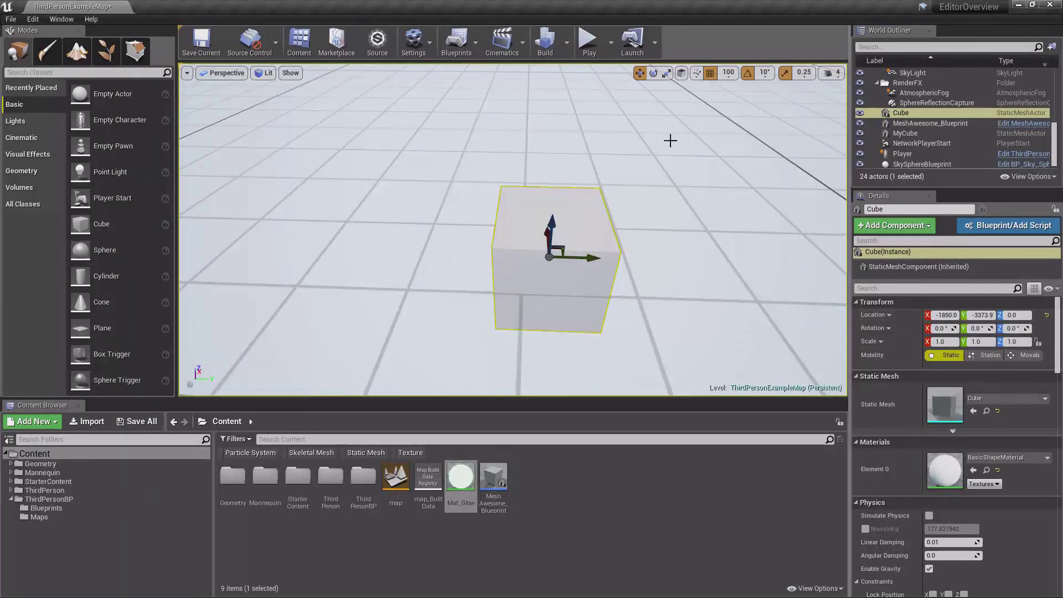
- Set the position grid snap to 10 and move the cube 20 units along Y to -3353.9
click(729, 72)
click(732, 121)
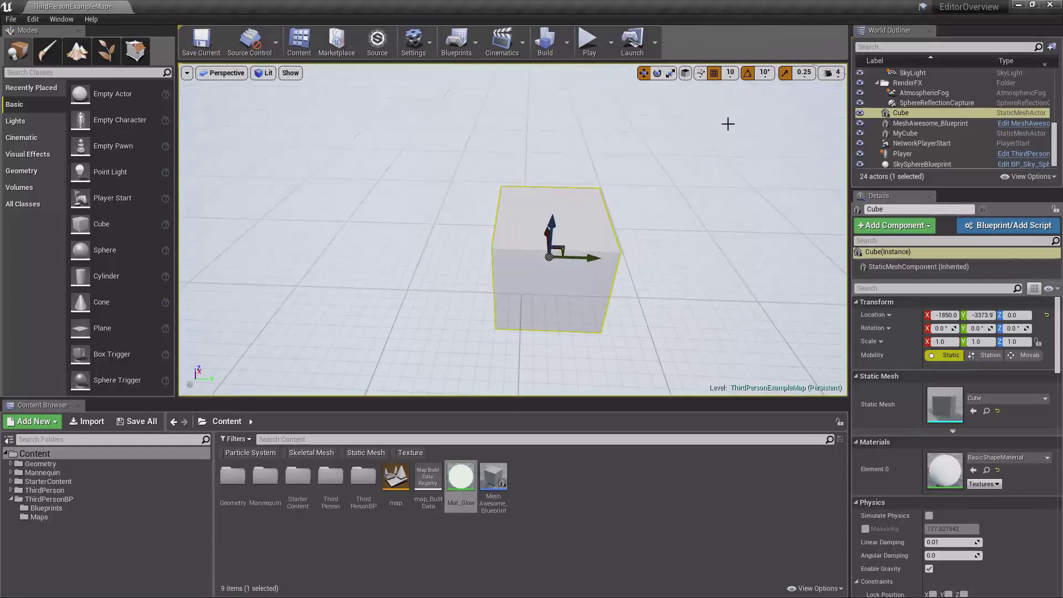
mouse_move(616, 258)
right_down()
mouse_move(622, 288)
mouse_move(615, 265)
right_up()
key(w)
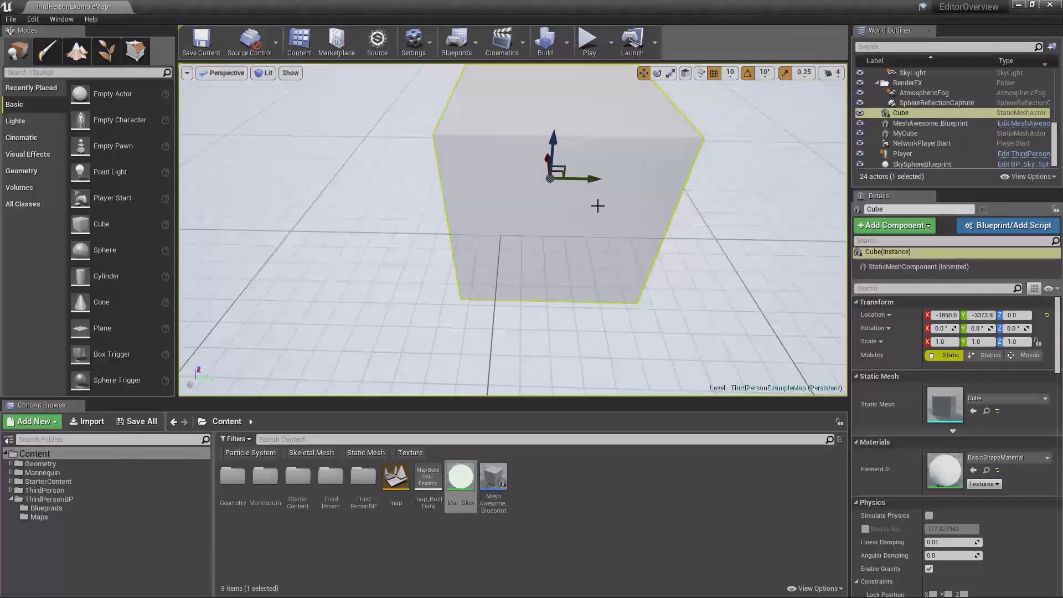
drag(590, 178, 631, 184)
- Set the position grid snap size to 5
click(731, 73)
click(731, 112)
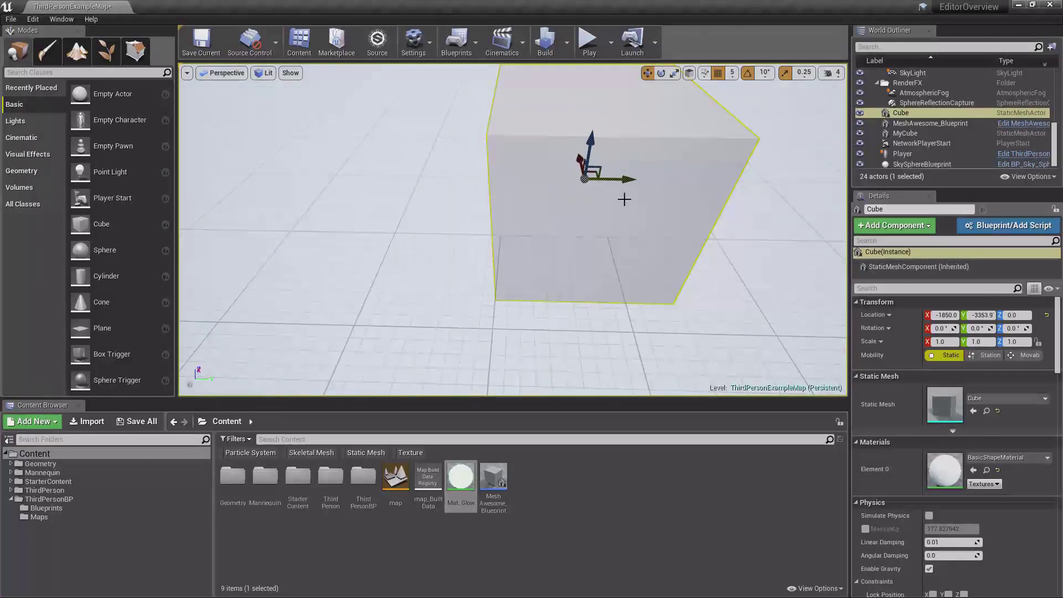
right_drag(624, 199, 731, 213)
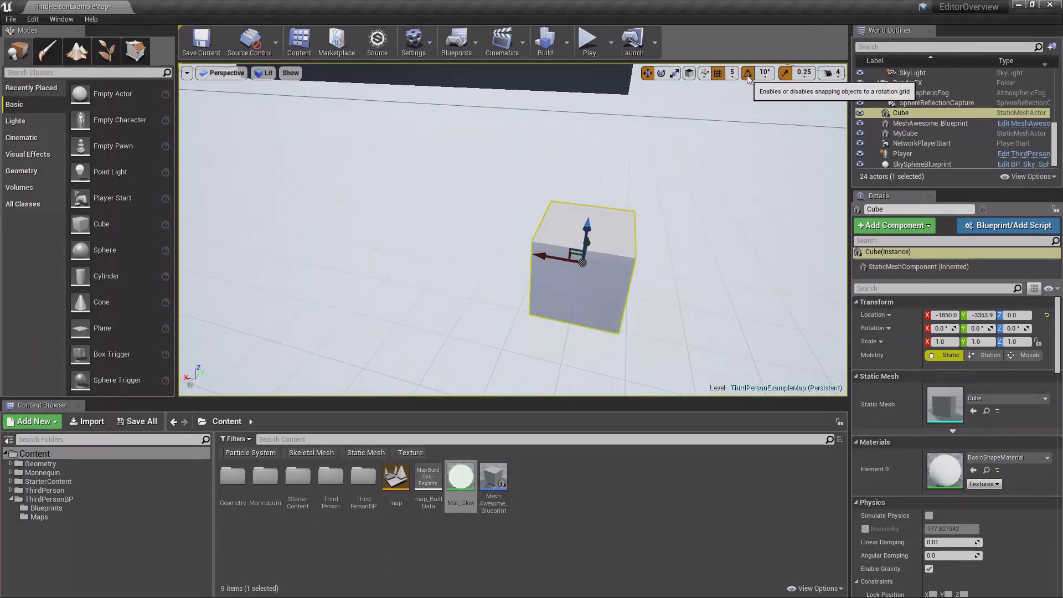
right_drag(706, 154, 724, 150)
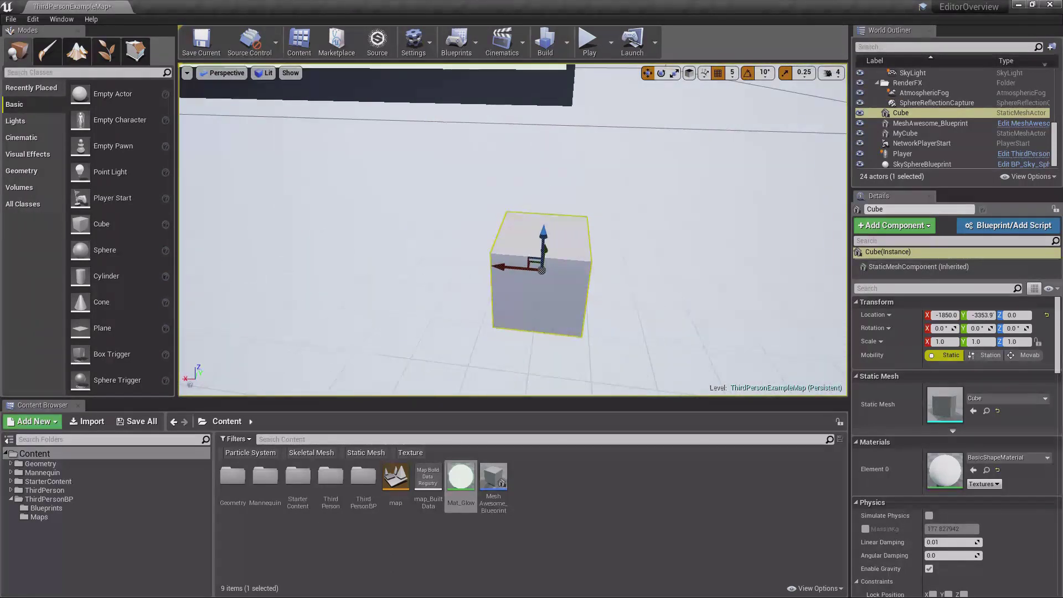
- Move the cube to -1850.5 on X with position grid snapping switched off just for this move
click(717, 73)
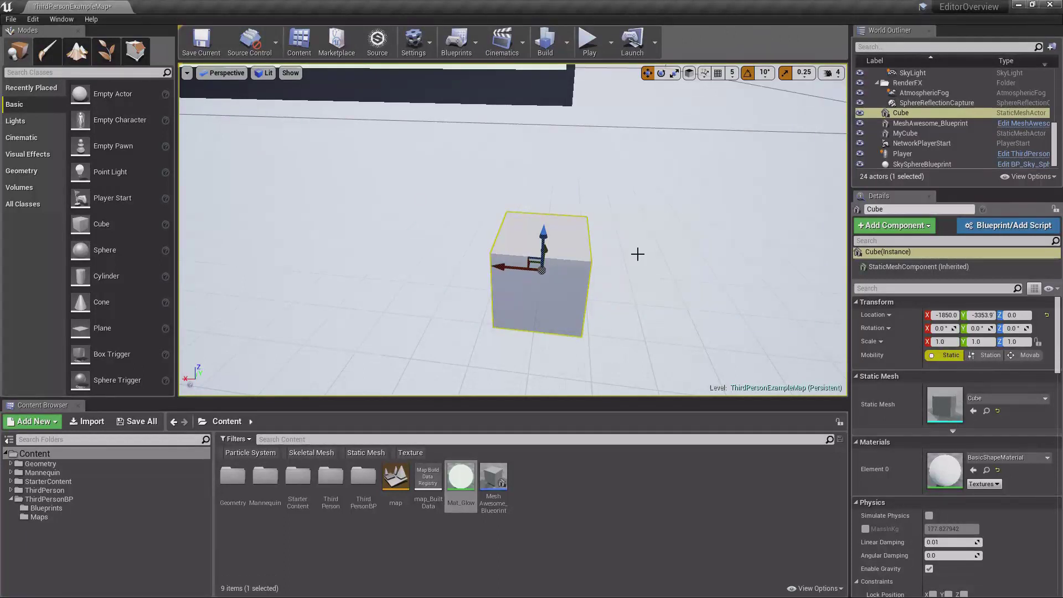
mouse_move(507, 272)
mouse_down()
mouse_move(575, 271)
mouse_move(501, 275)
mouse_up()
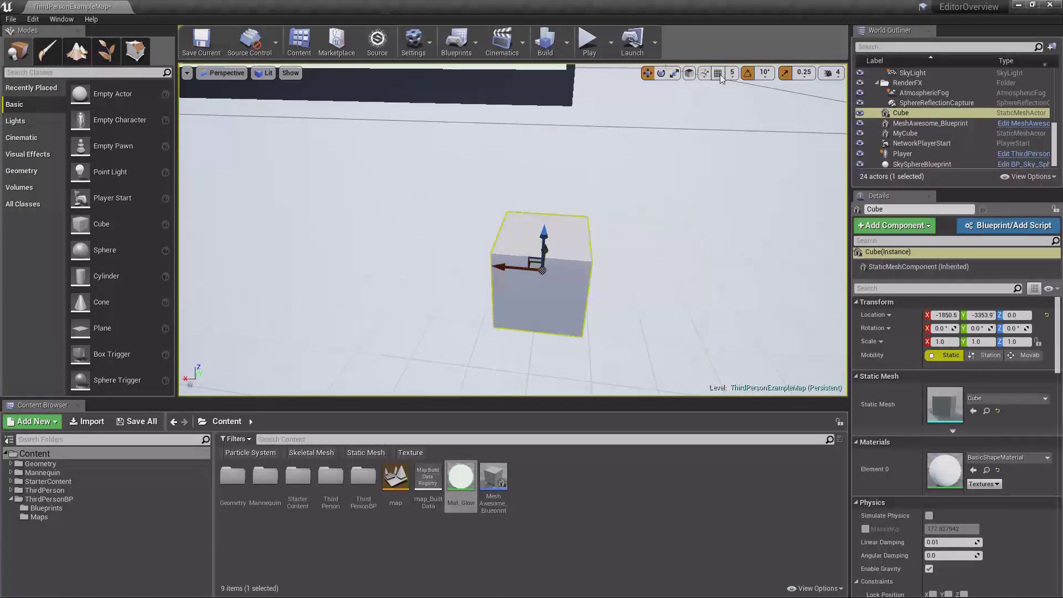
click(718, 73)
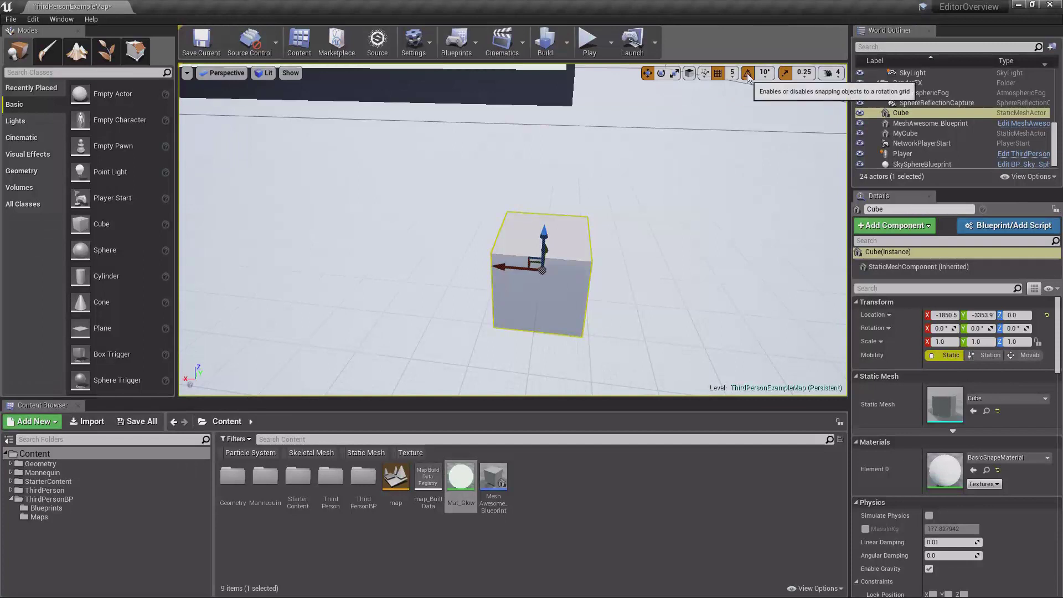
- Review the available rotation snap angles and the scale snap increments
click(765, 74)
click(767, 77)
click(766, 74)
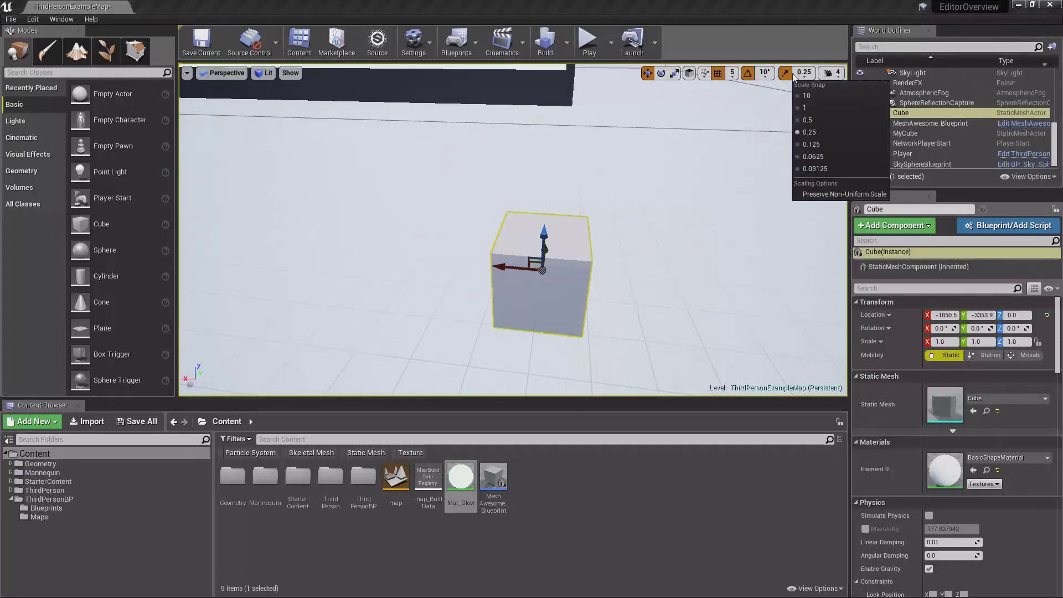
click(804, 73)
click(806, 74)
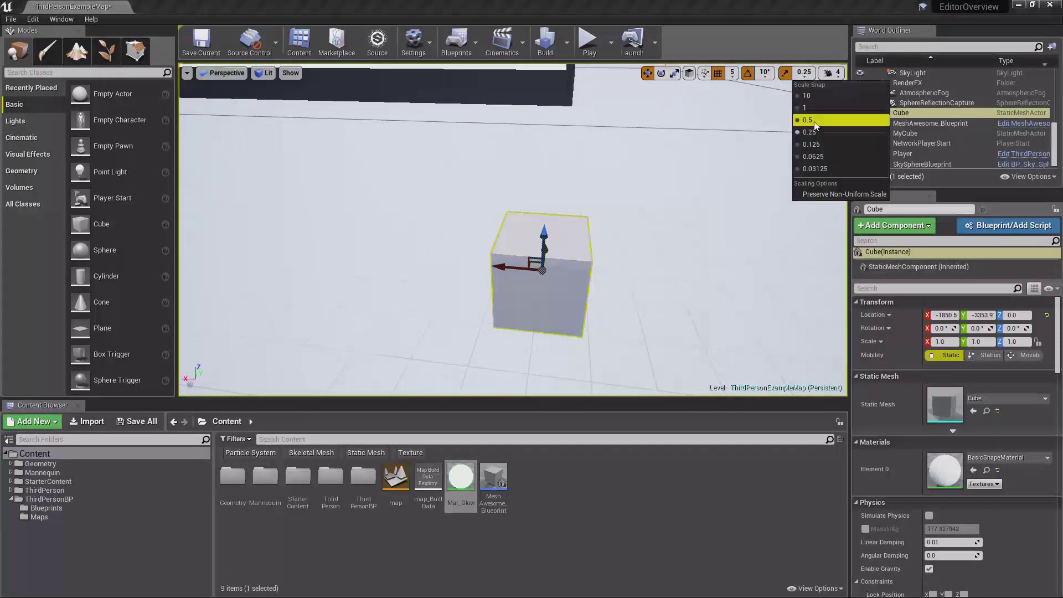